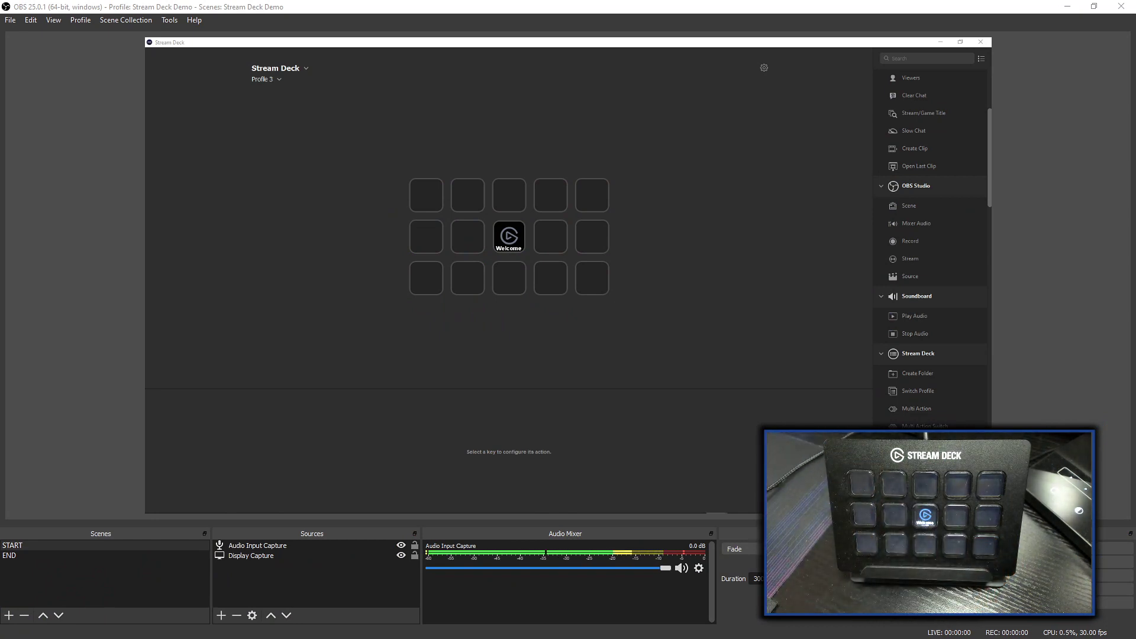
Step: Rearrange the windows on screen by dragging them
mouse_move(378, 284)
left_mouse_down()
mouse_move(382, 187)
mouse_move(544, 155)
mouse_move(681, 228)
mouse_move(568, 317)
mouse_move(435, 314)
mouse_move(380, 287)
left_mouse_up()
left_click(320, 264)
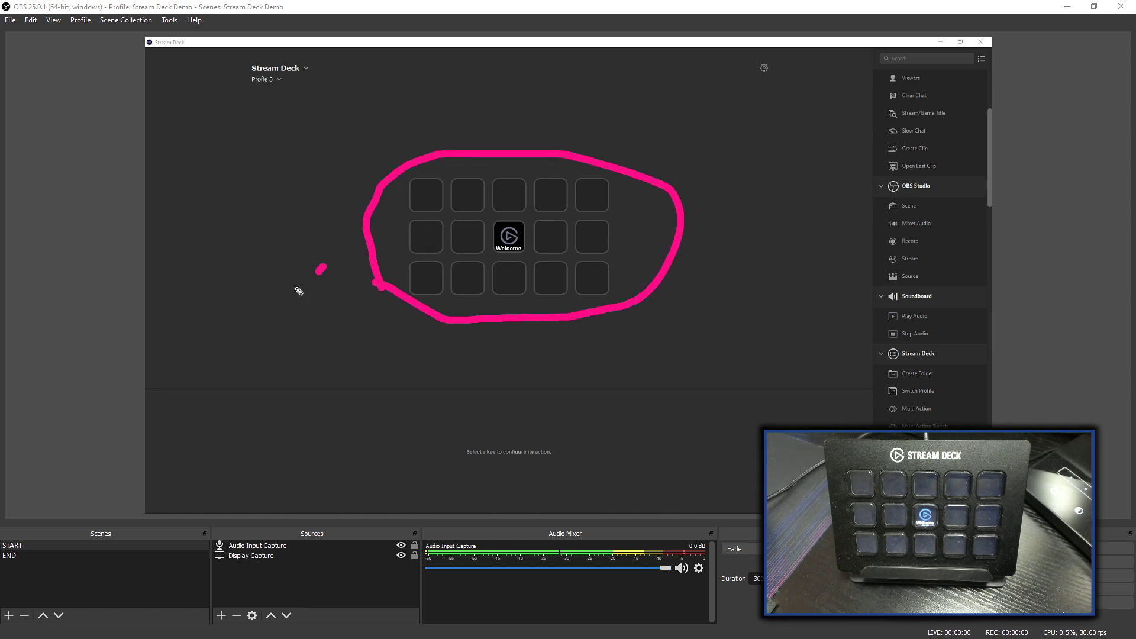
mouse_move(223, 316)
left_mouse_down()
mouse_move(324, 265)
mouse_move(307, 263)
mouse_move(316, 298)
left_mouse_up()
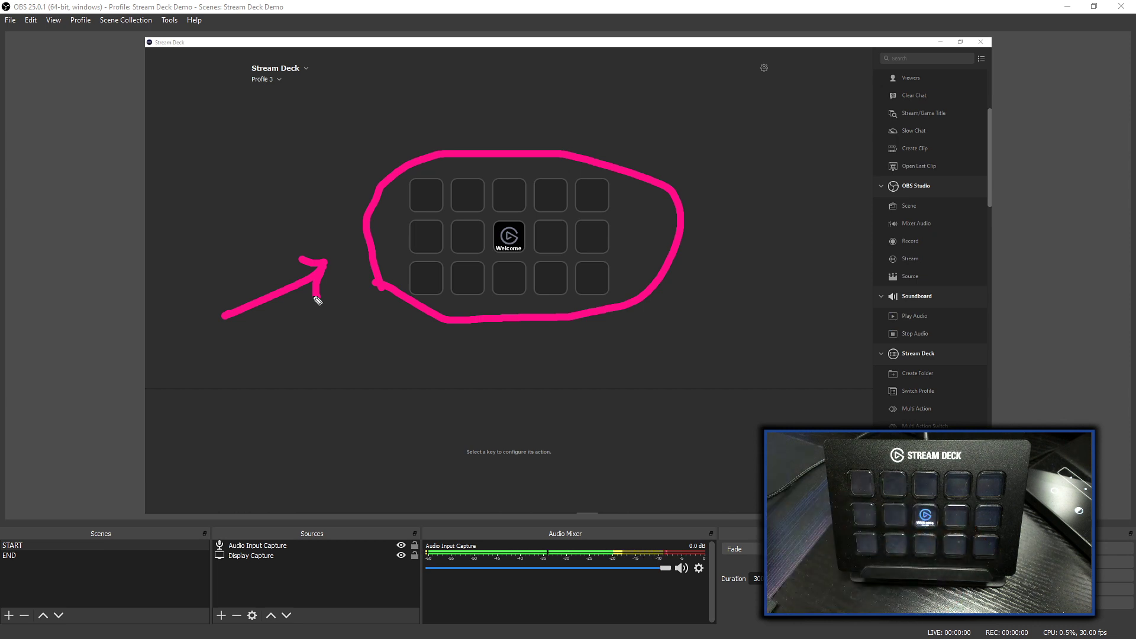
mouse_move(779, 115)
left_mouse_down()
mouse_move(700, 151)
mouse_move(698, 134)
mouse_move(709, 156)
mouse_move(738, 161)
left_mouse_up()
left_click_drag(256, 122, 337, 176)
mouse_move(324, 147)
left_mouse_down()
mouse_move(336, 176)
mouse_move(309, 186)
left_mouse_up()
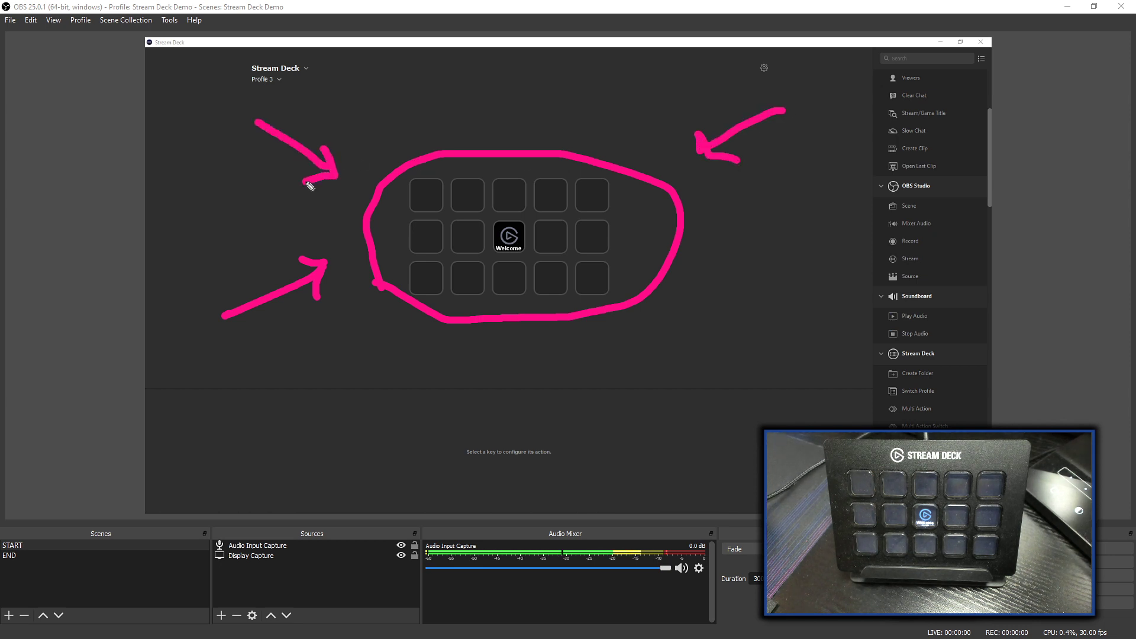
left_click_drag(653, 315, 712, 357)
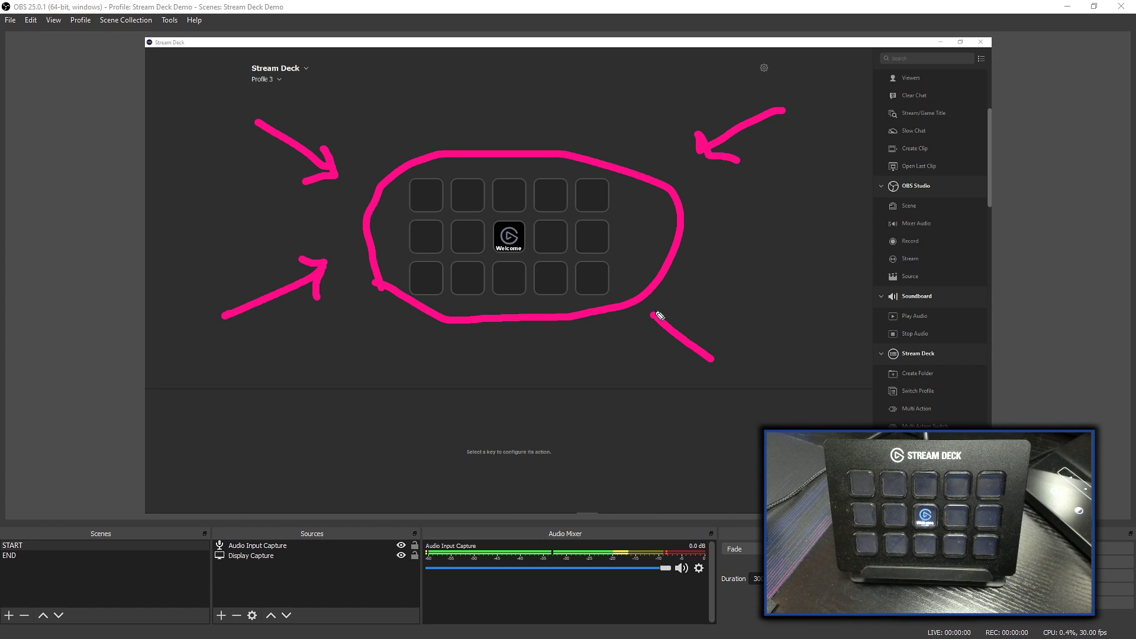
mouse_move(654, 313)
left_mouse_down()
mouse_move(648, 340)
mouse_move(657, 315)
mouse_move(684, 314)
left_mouse_up()
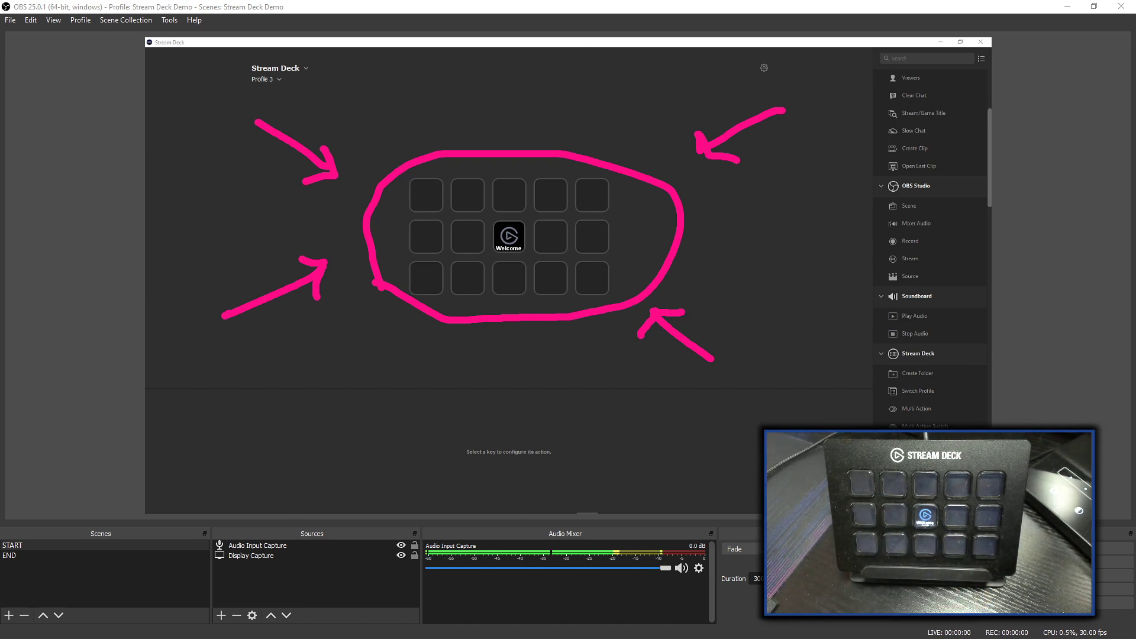
Step: Make further on-screen drag adjustments, then dismiss them with Escape
key("e")
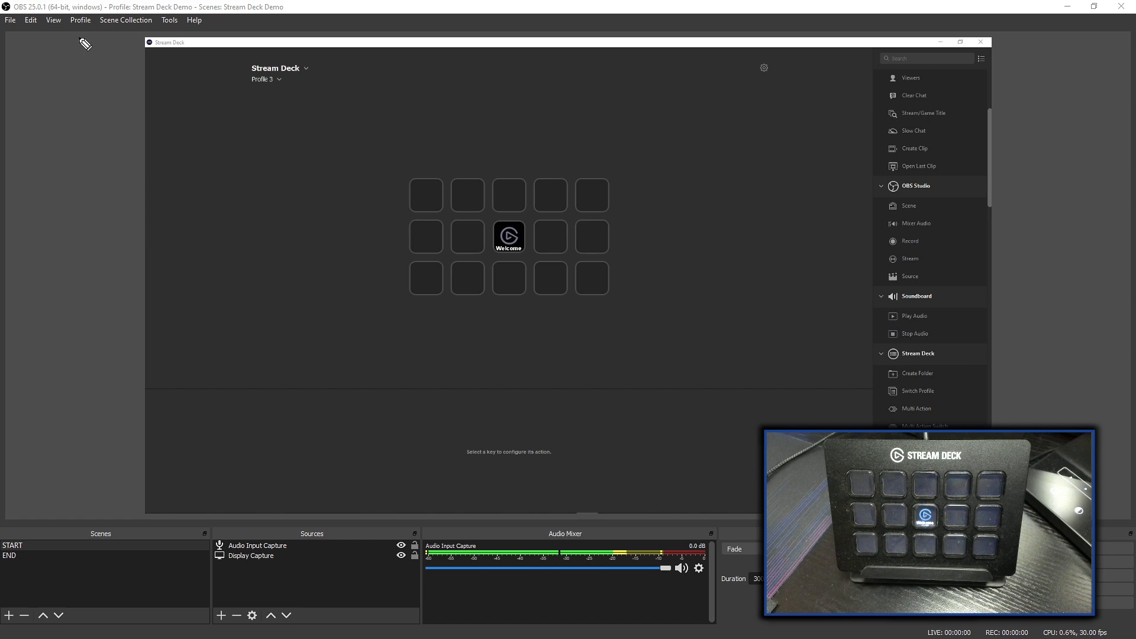
left_click_drag(81, 39, 81, 124)
mouse_move(82, 35)
left_mouse_down()
mouse_move(63, 50)
mouse_move(85, 39)
mouse_move(105, 53)
mouse_move(135, 44)
mouse_move(139, 123)
left_mouse_up()
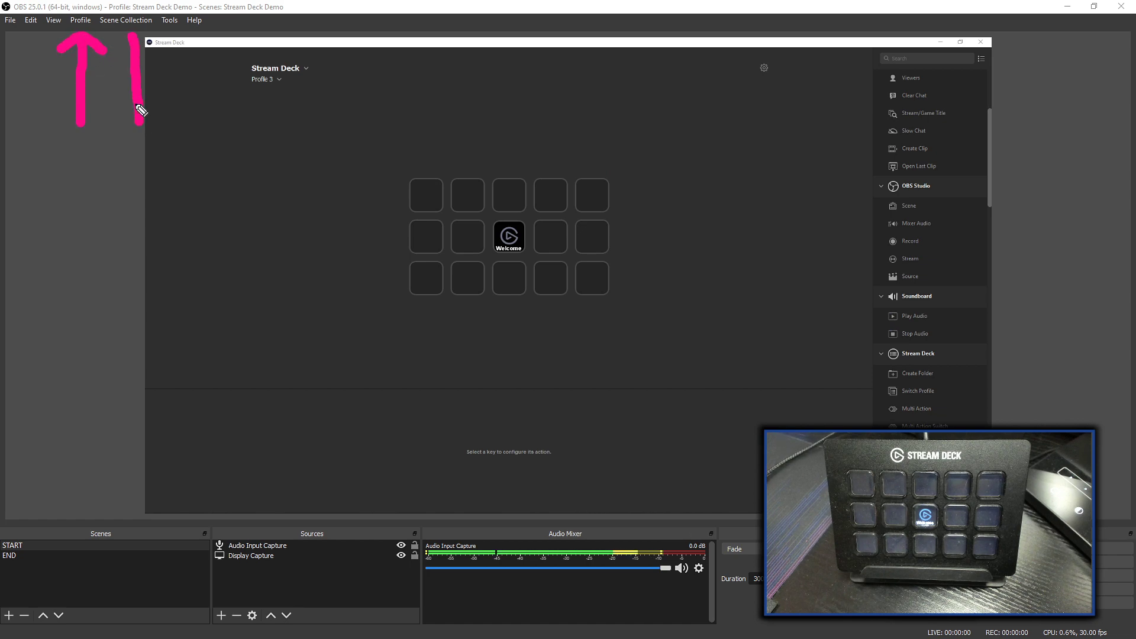
mouse_move(135, 35)
left_mouse_down()
mouse_move(122, 46)
mouse_move(158, 51)
left_mouse_up()
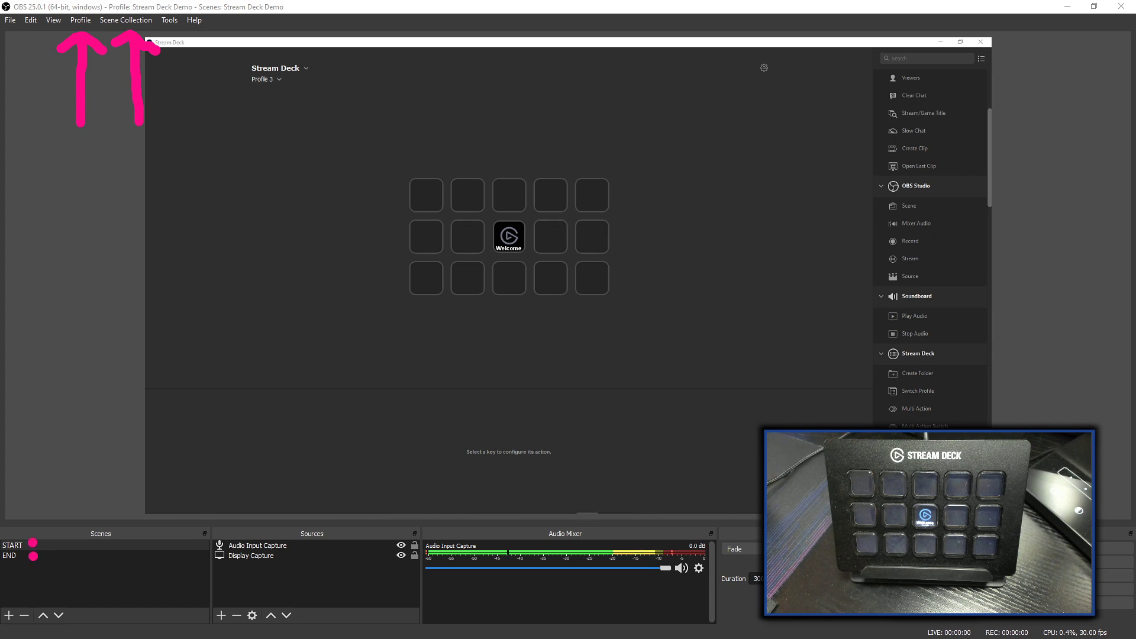
key("Escape")
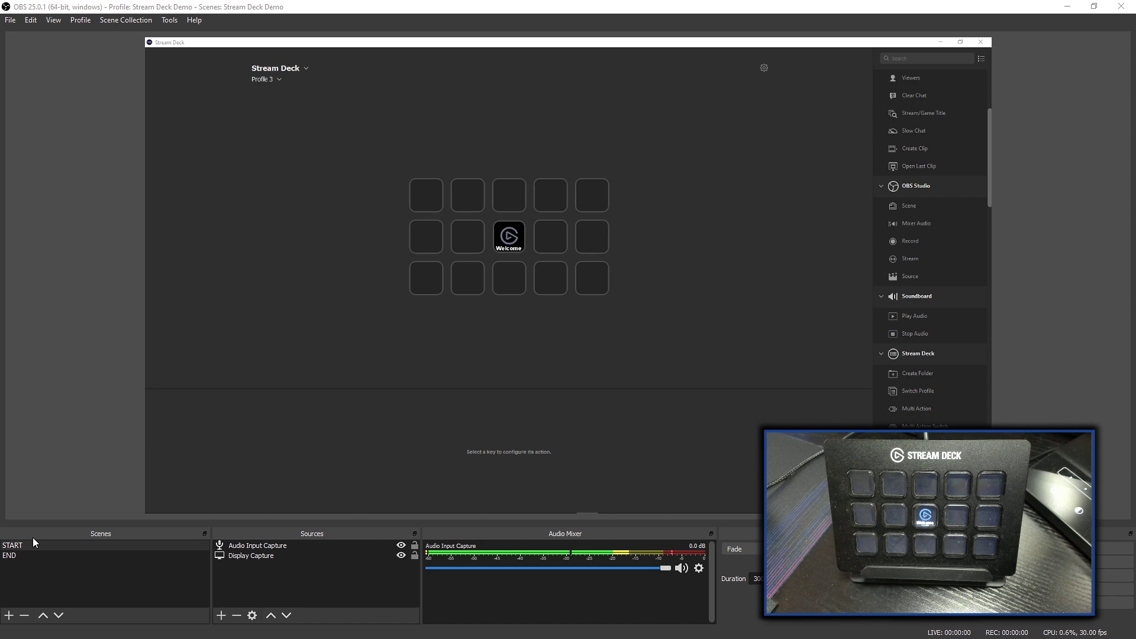
Step: Test OBS by switching between the END and START scenes twice
left_click(33, 556)
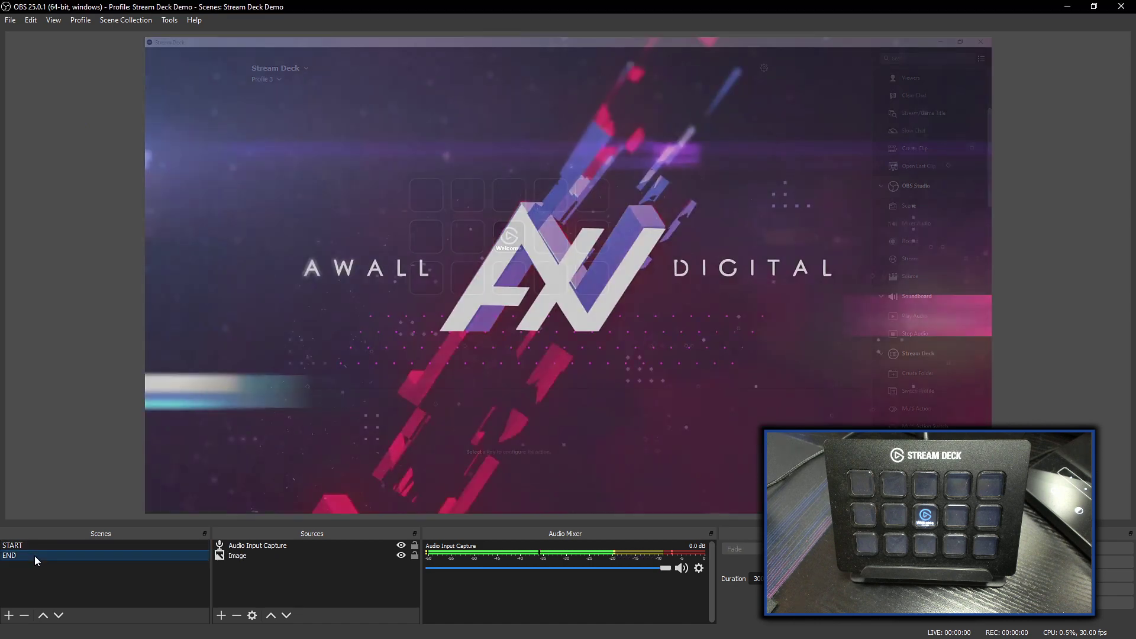
left_click(52, 548)
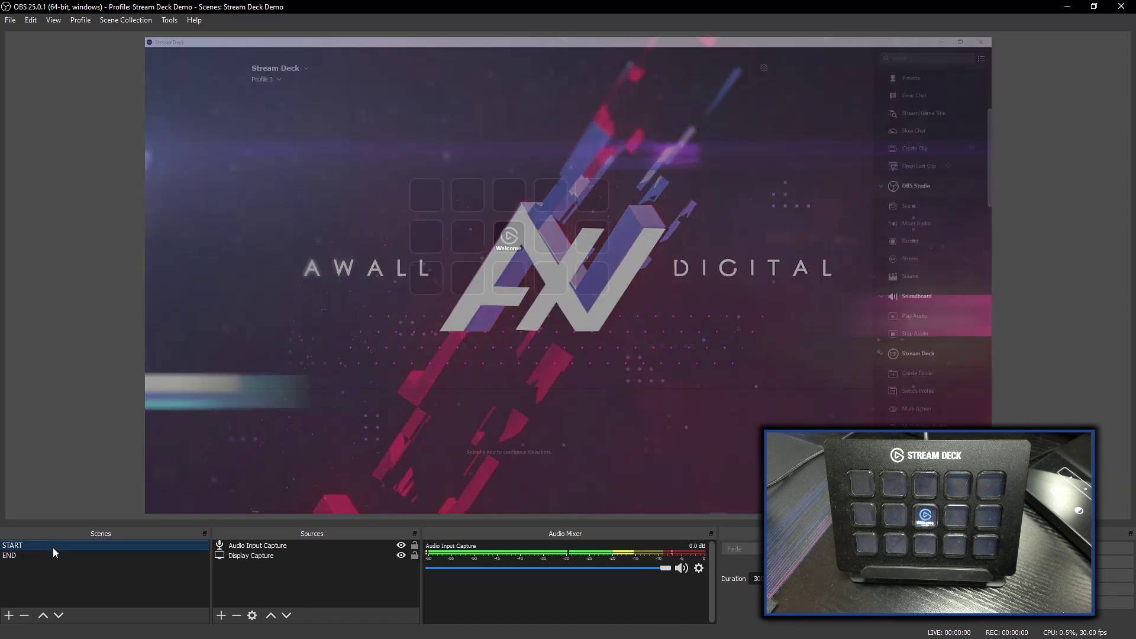
left_click(57, 555)
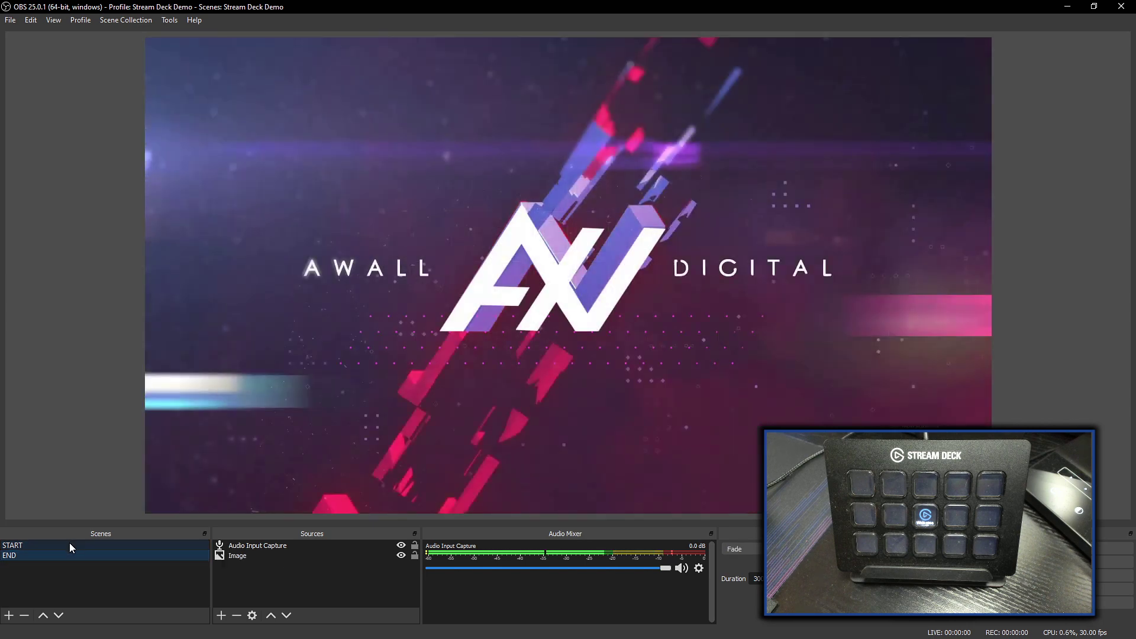
left_click(70, 545)
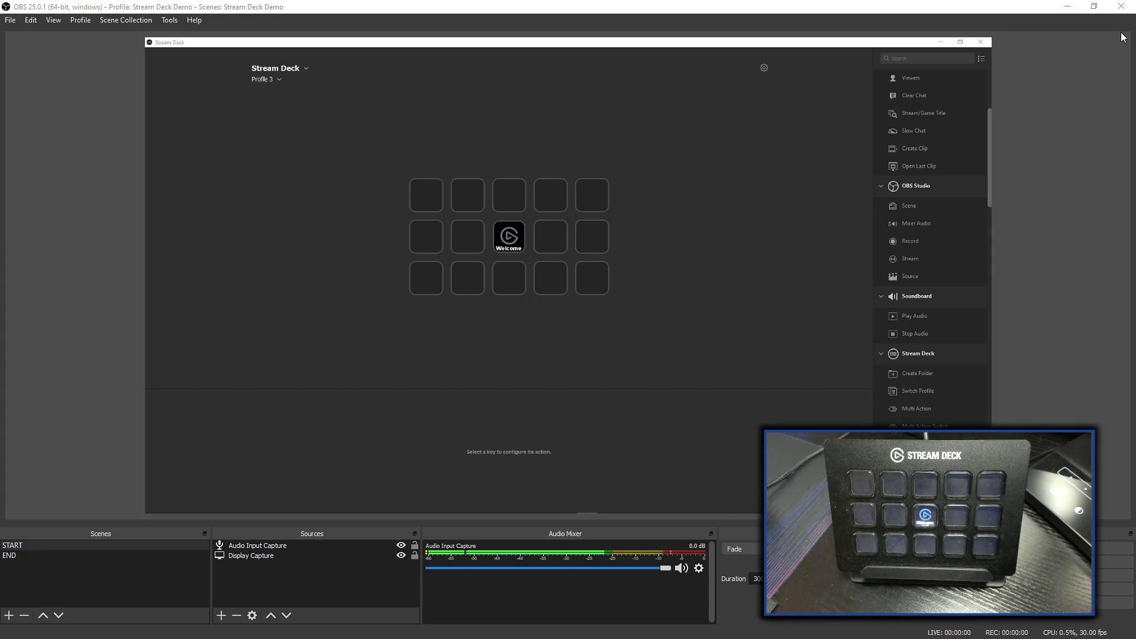
Step: Create a new Profile 4 and delete its Welcome key action
left_click(280, 78)
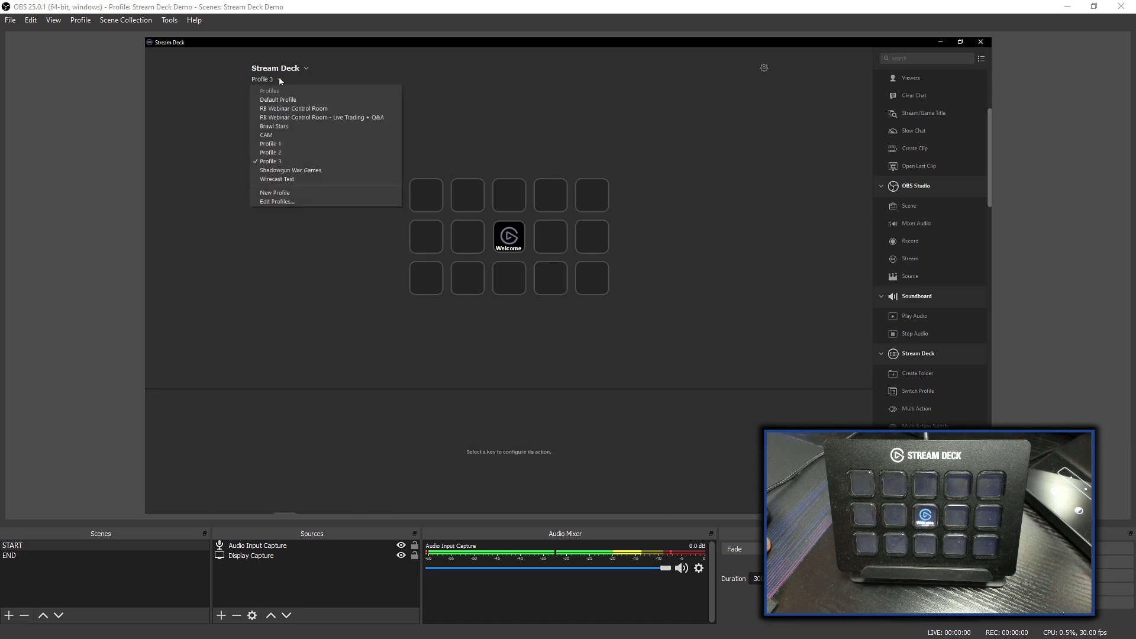
left_click(288, 193)
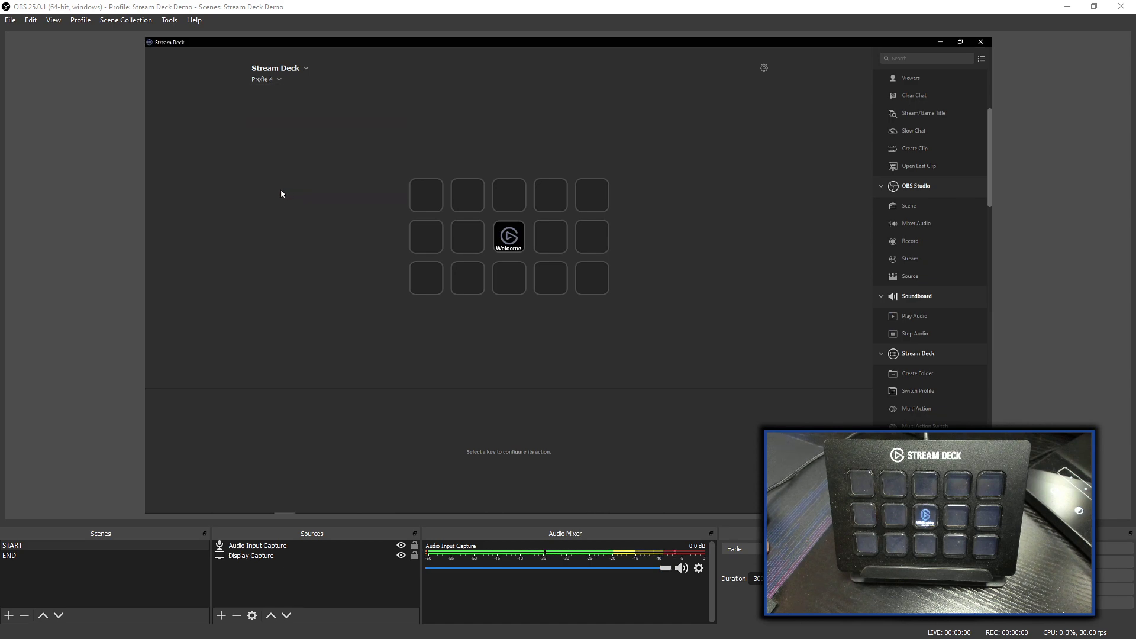
left_click(508, 248)
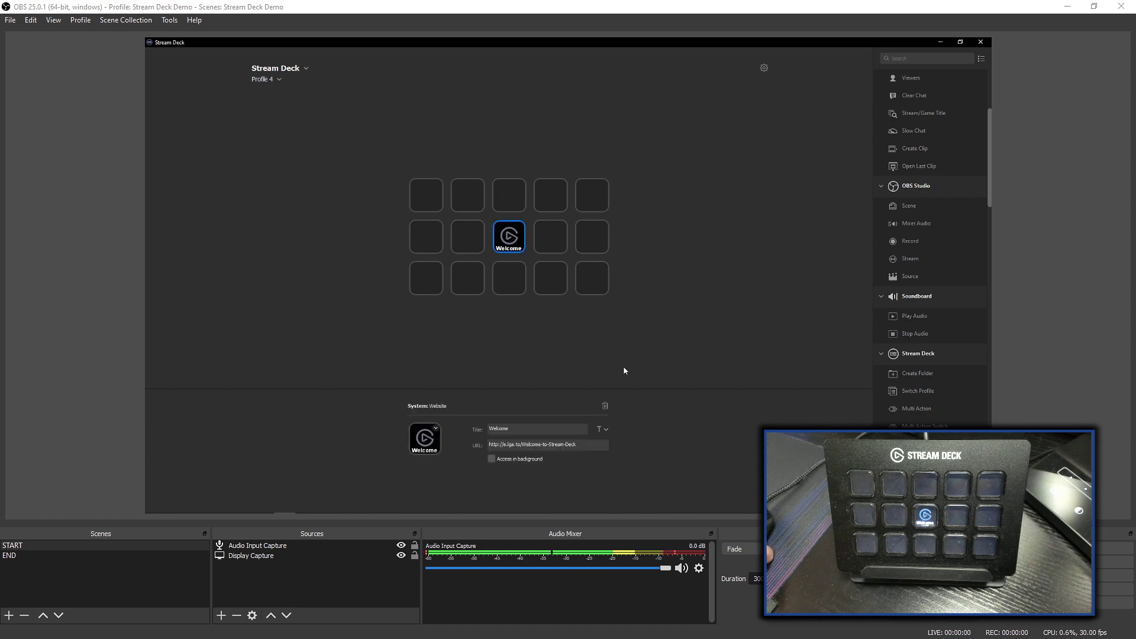
left_click(605, 405)
left_click(583, 301)
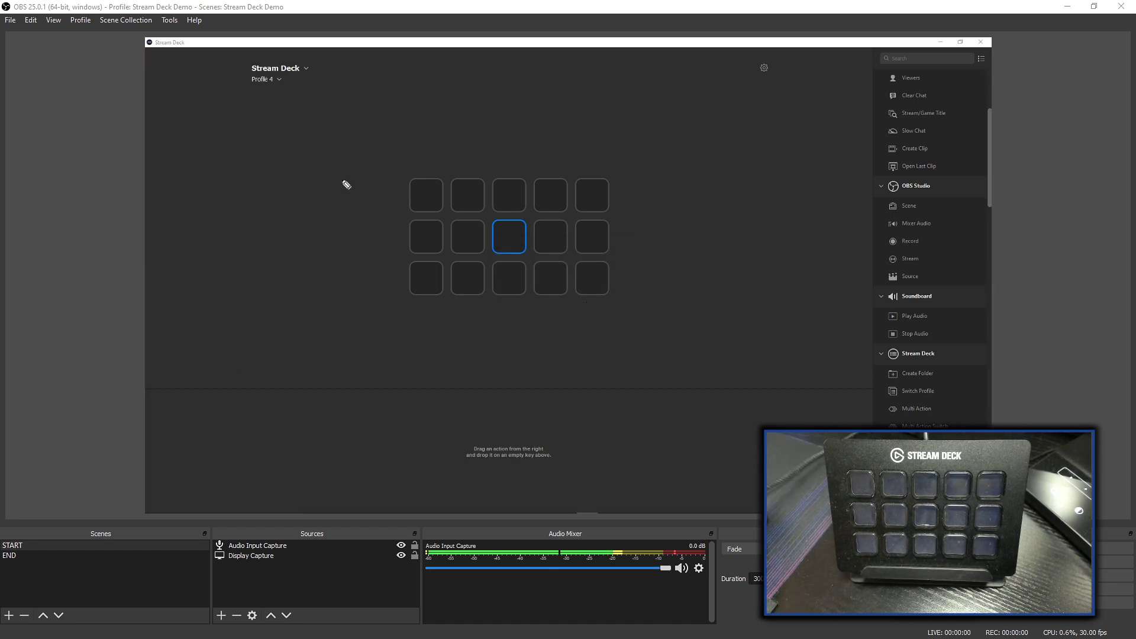
mouse_move(665, 189)
left_mouse_down()
mouse_move(826, 190)
mouse_move(818, 173)
mouse_move(818, 209)
mouse_move(826, 190)
left_mouse_up()
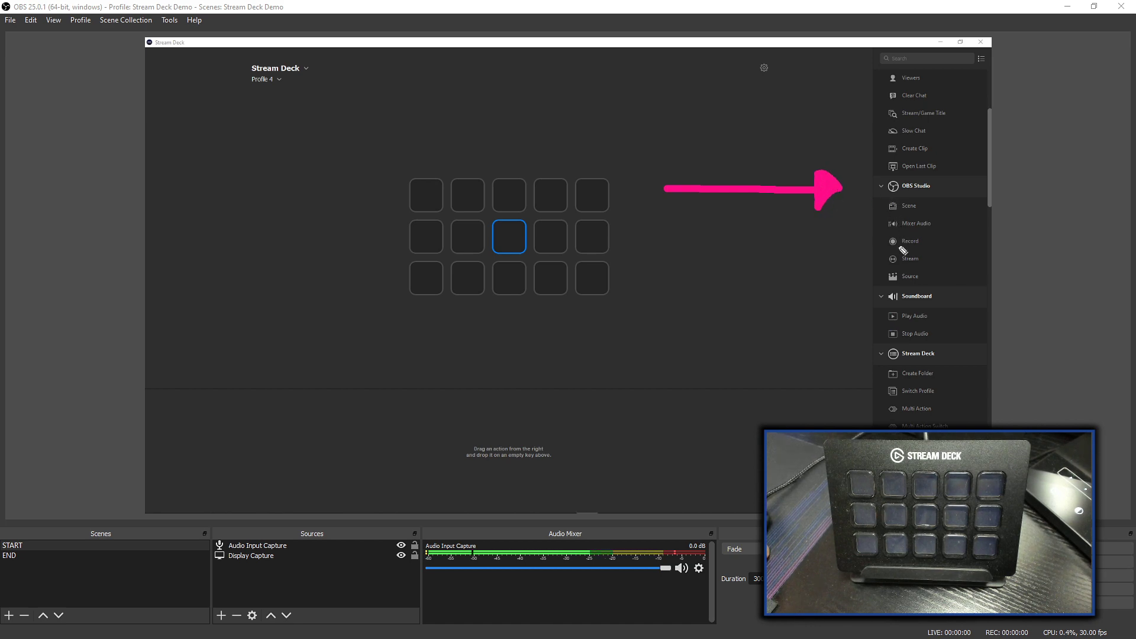
mouse_move(899, 251)
left_mouse_down()
mouse_move(871, 146)
mouse_move(669, 123)
mouse_move(571, 160)
mouse_move(506, 233)
left_mouse_up()
mouse_move(477, 191)
left_mouse_down()
mouse_move(510, 238)
mouse_move(555, 217)
left_mouse_up()
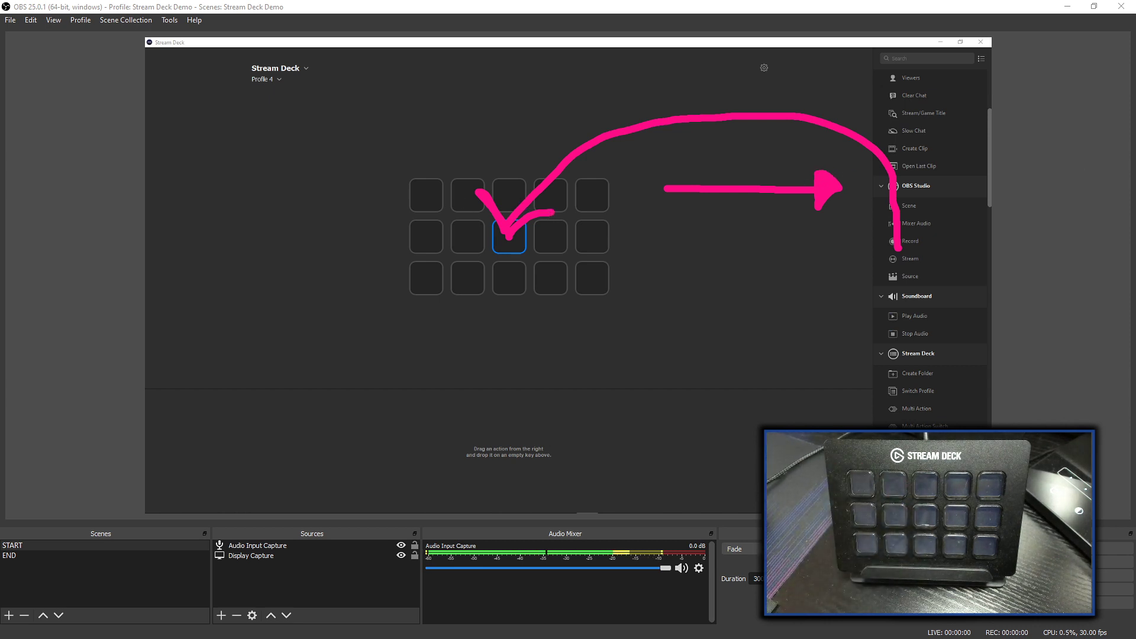
key("Escape")
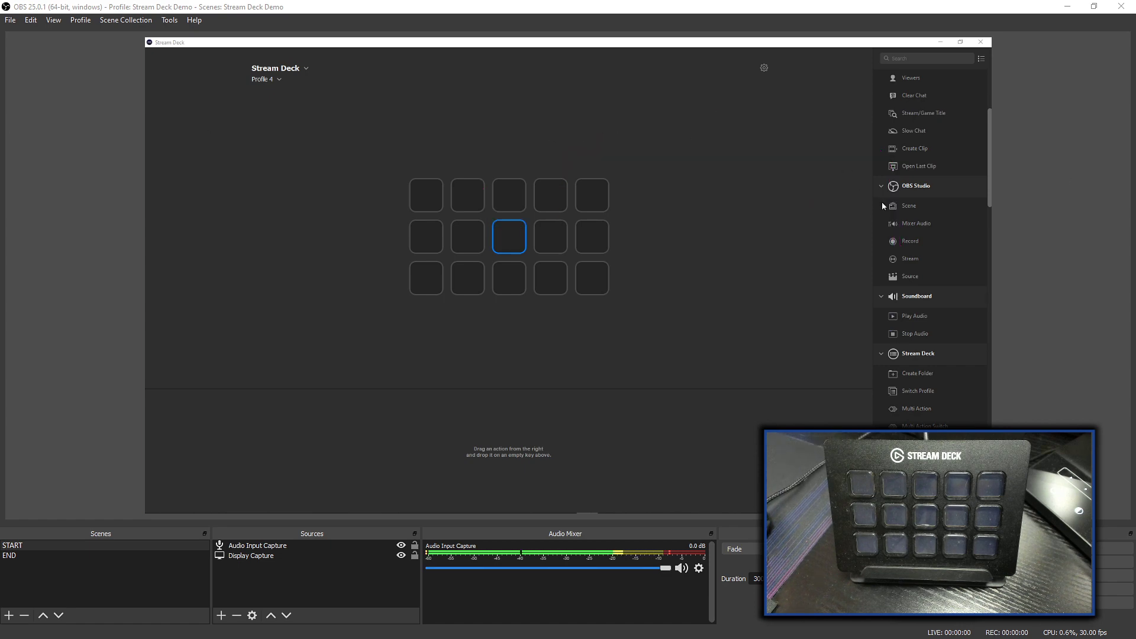
left_click(916, 206)
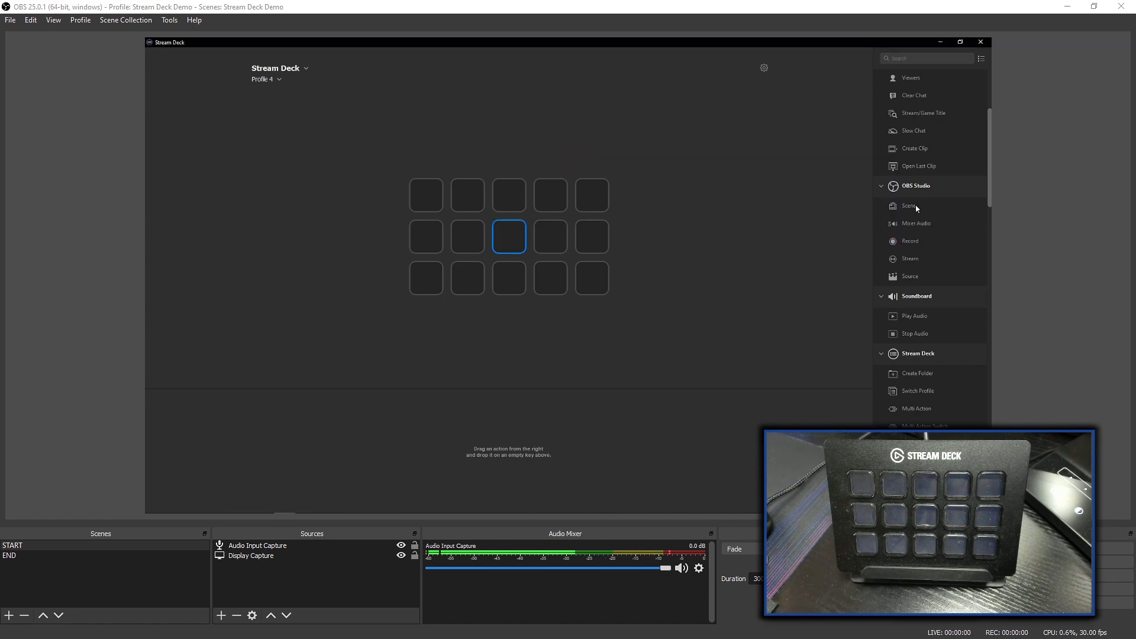
Step: Place an OBS Scene action on the top-left key and title it START
left_click_drag(920, 203, 426, 199)
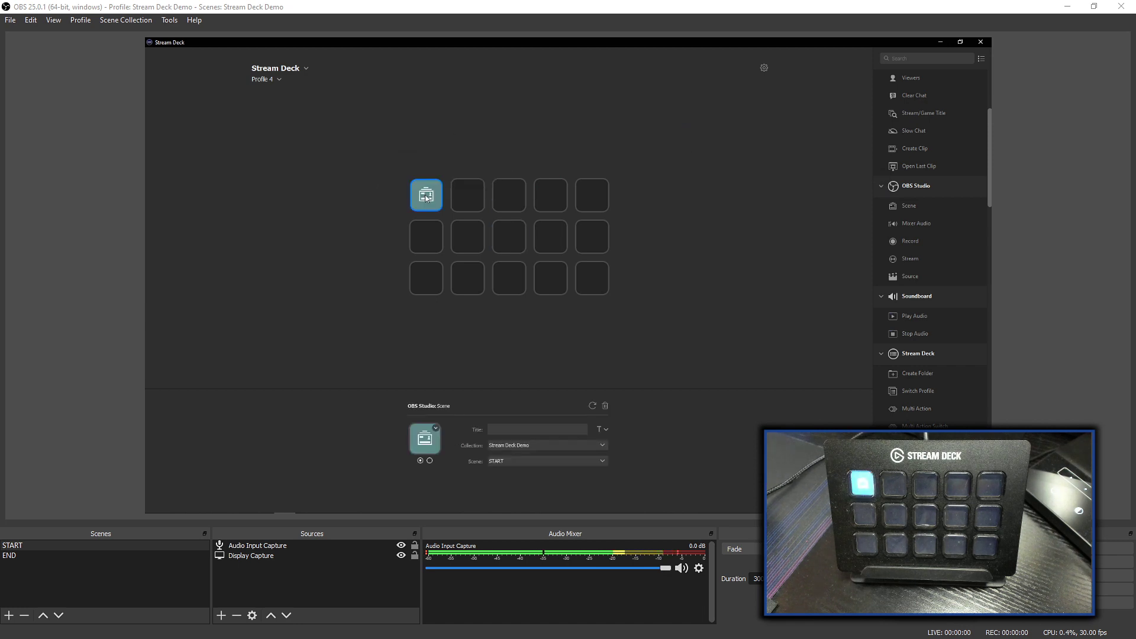
left_click(500, 430)
type("START")
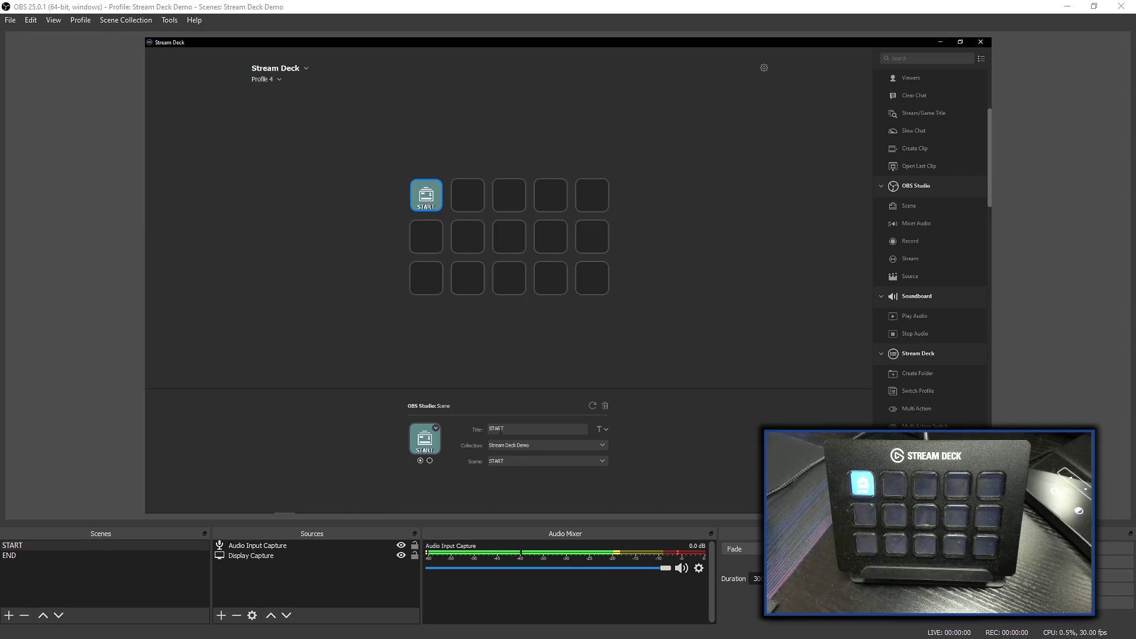
left_click(422, 337)
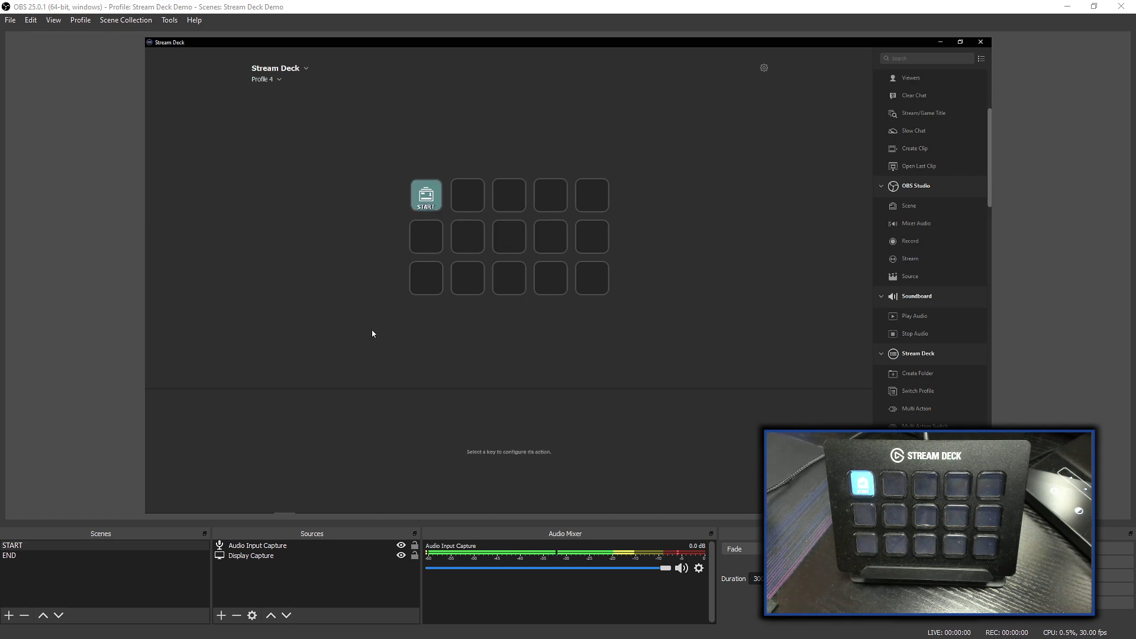
left_click(427, 200)
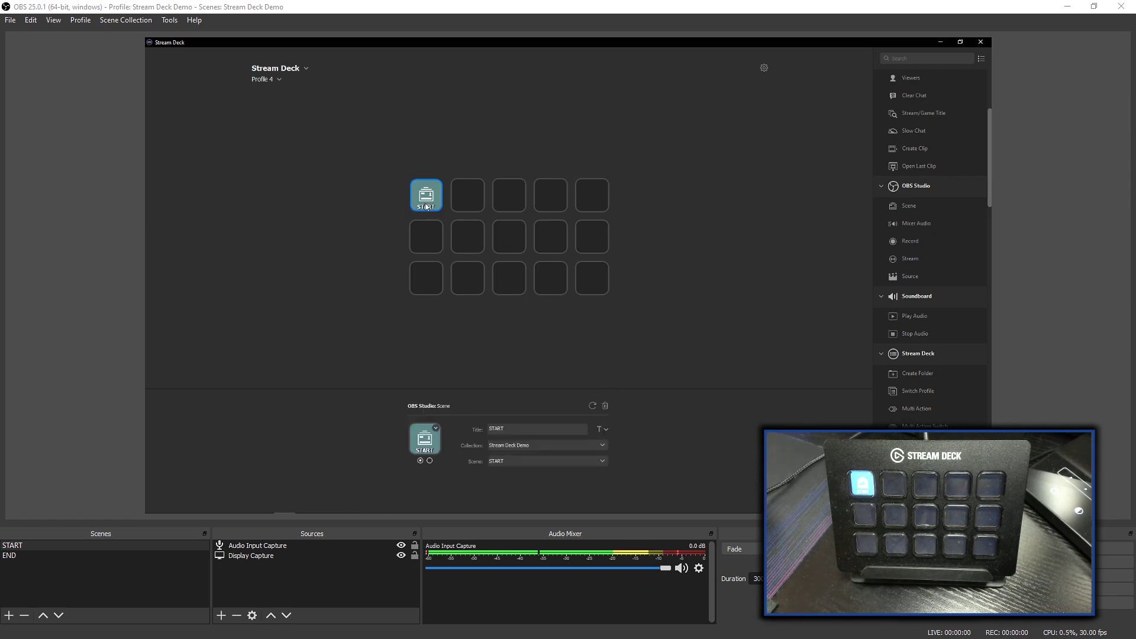
Step: Set the key's collection to Stream Deck Demo and its scene to START
left_click(553, 448)
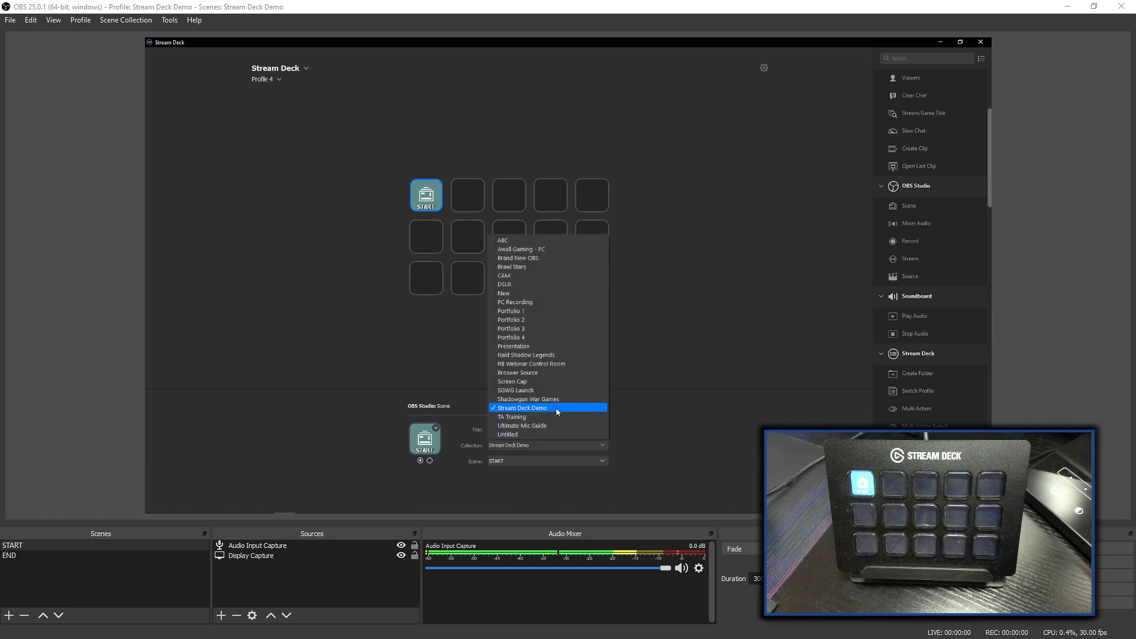
left_click(556, 408)
left_click(538, 465)
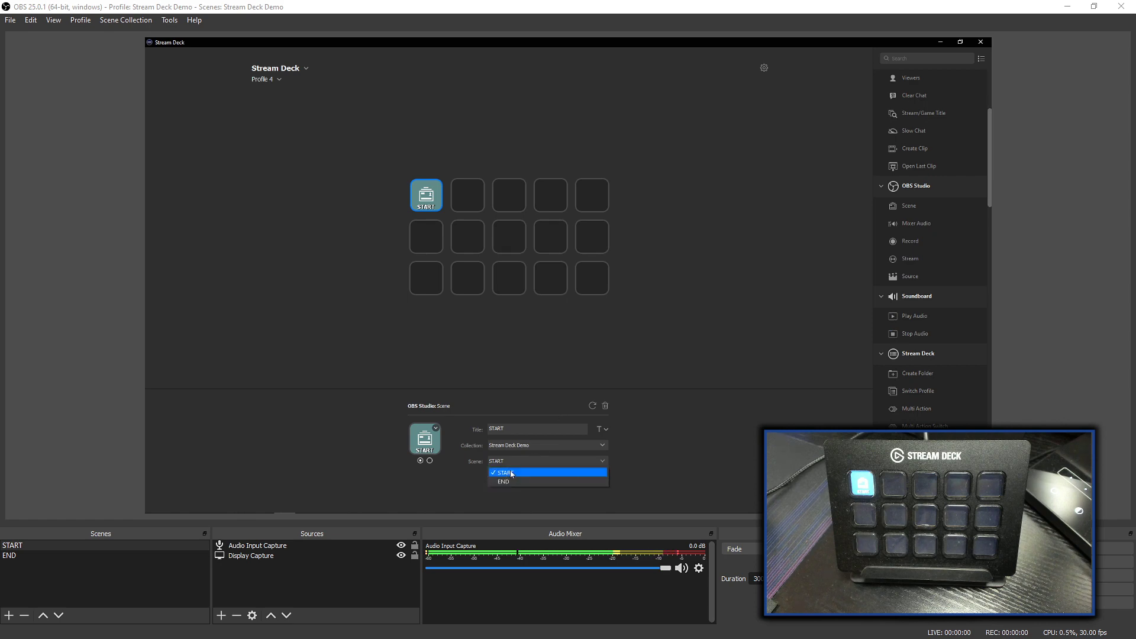
left_click(511, 473)
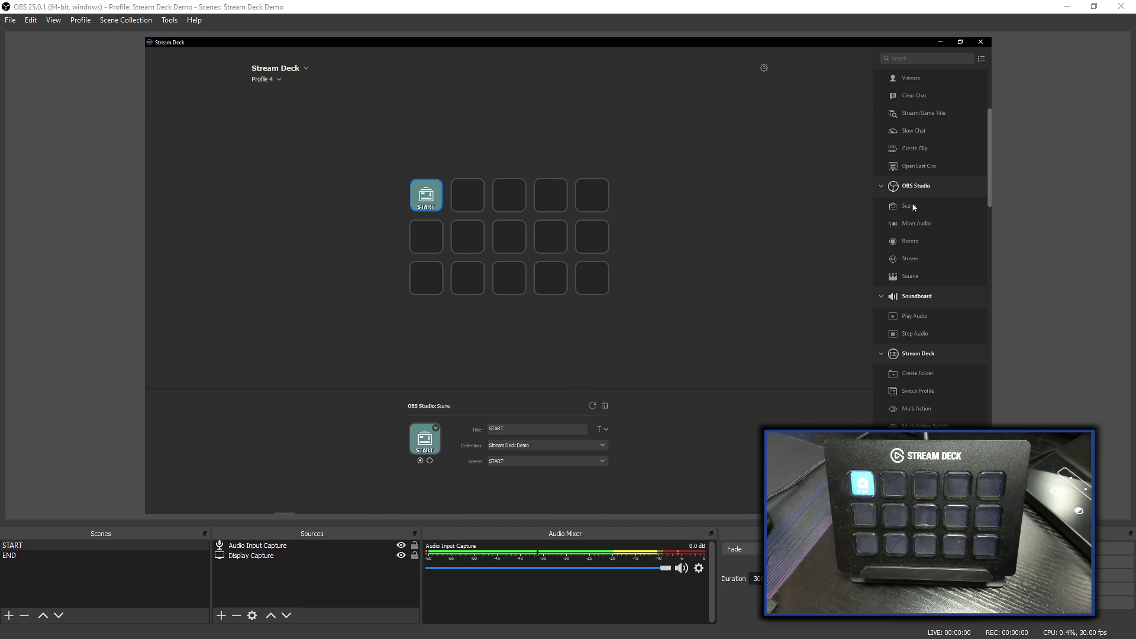
Step: Add an OBS Scene action on the top-right key titled END, switching to the END scene
left_click_drag(911, 205, 596, 192)
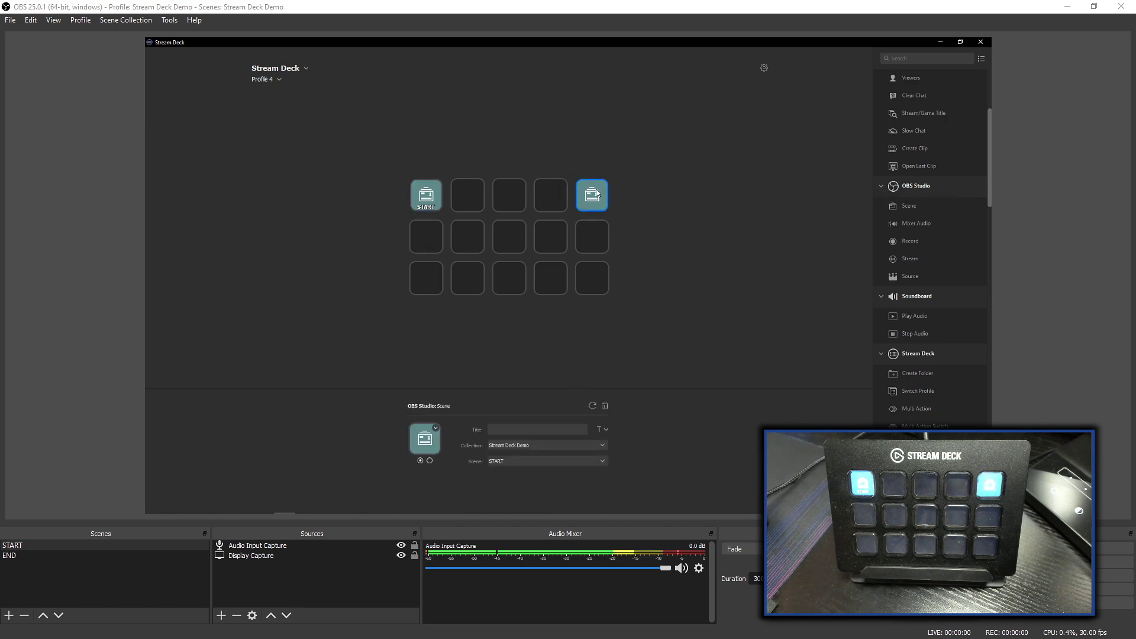
left_click(491, 431)
type("END")
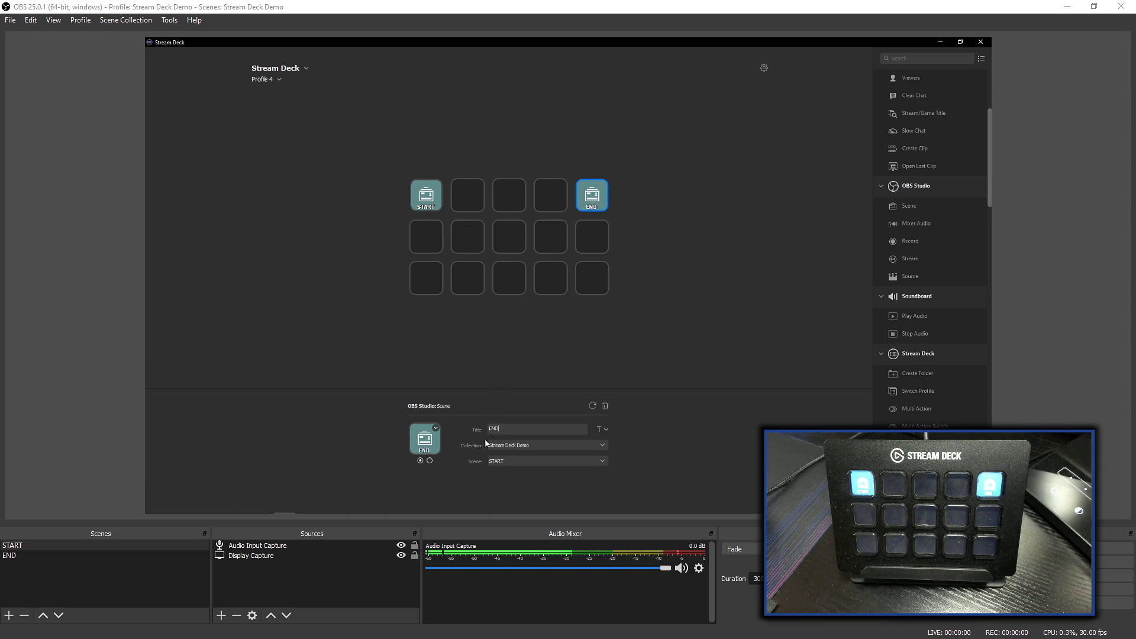
left_click(517, 445)
left_click(520, 438)
left_click(524, 461)
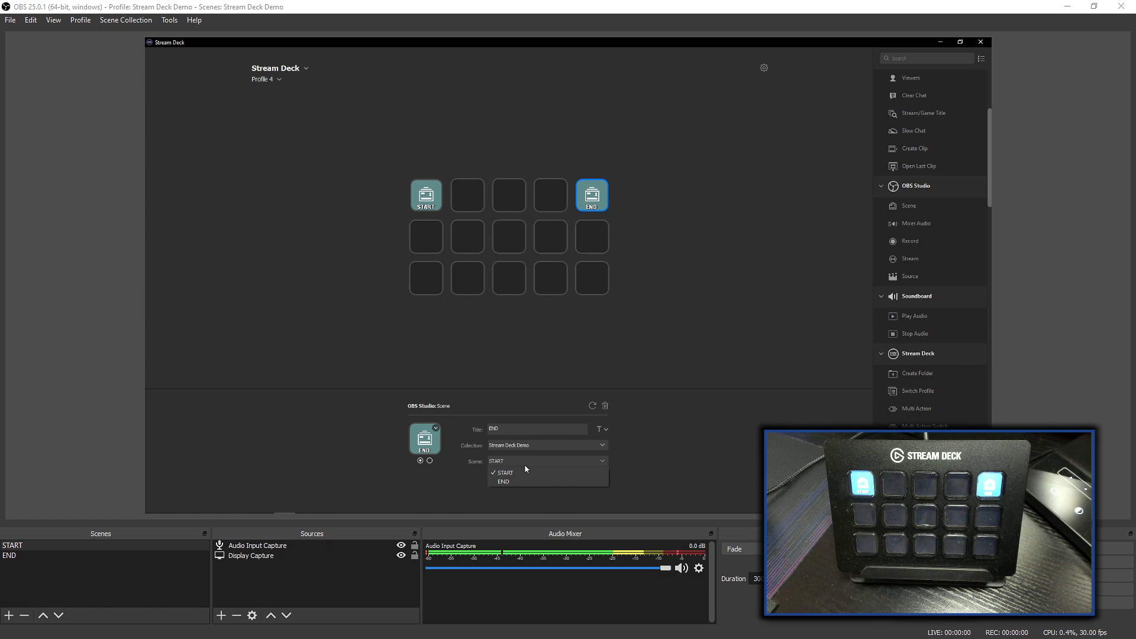
left_click(524, 481)
left_click(353, 349)
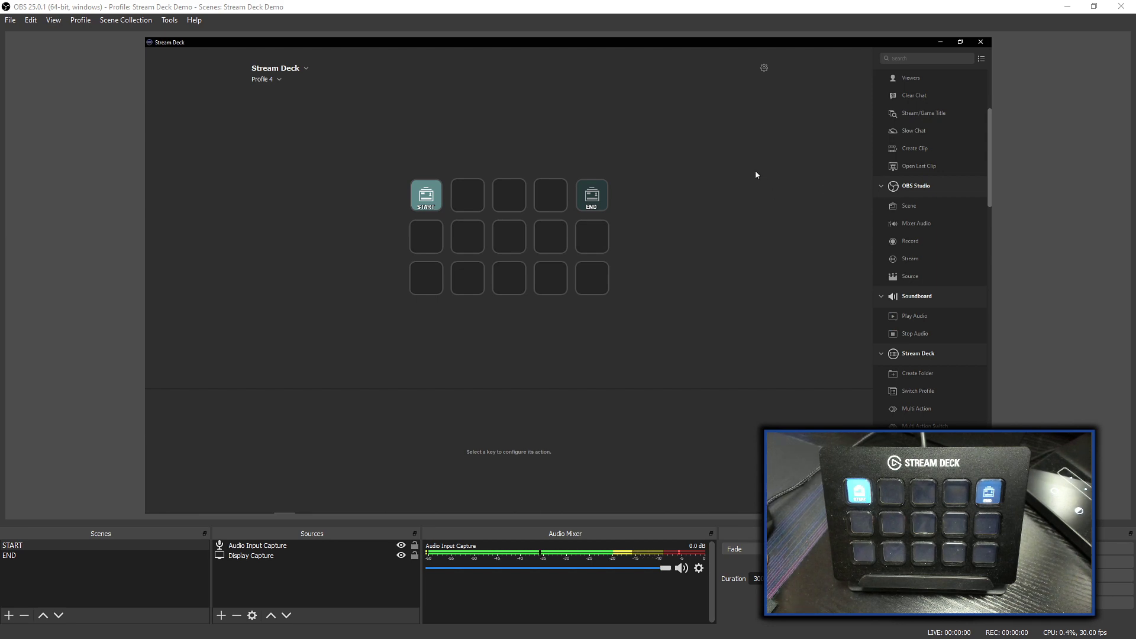
Step: Place Mixer Audio on the middle key, title it MIC, with Audio Input Capture as source
left_click_drag(922, 226, 515, 187)
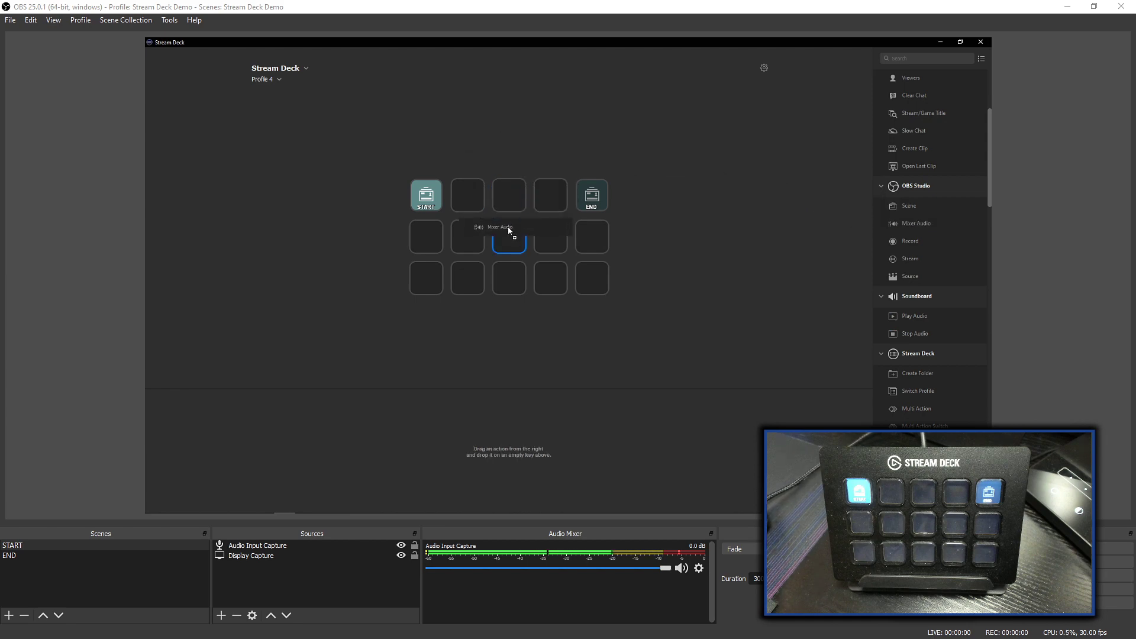
left_click_drag(507, 229, 510, 244)
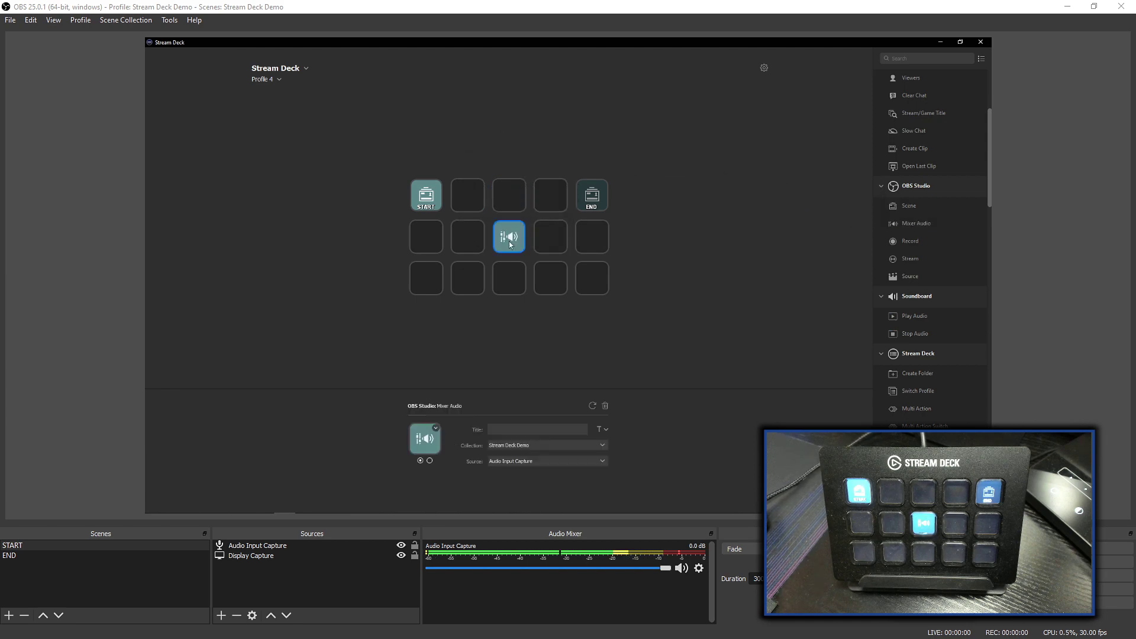
left_click(530, 428)
type("MIC")
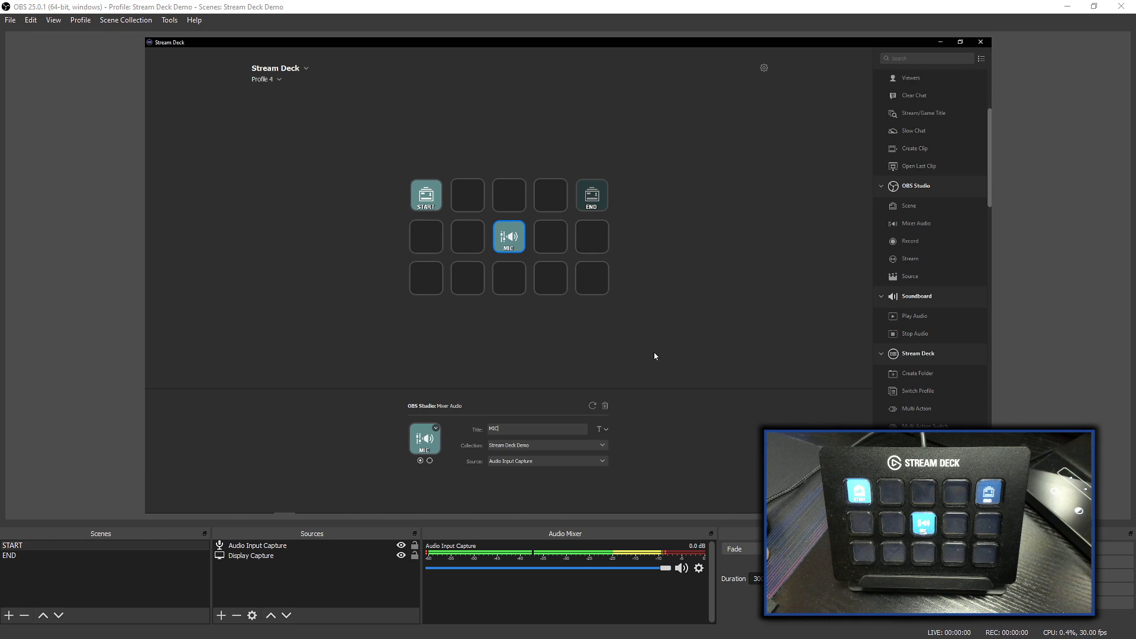
left_click(570, 398)
left_click(513, 249)
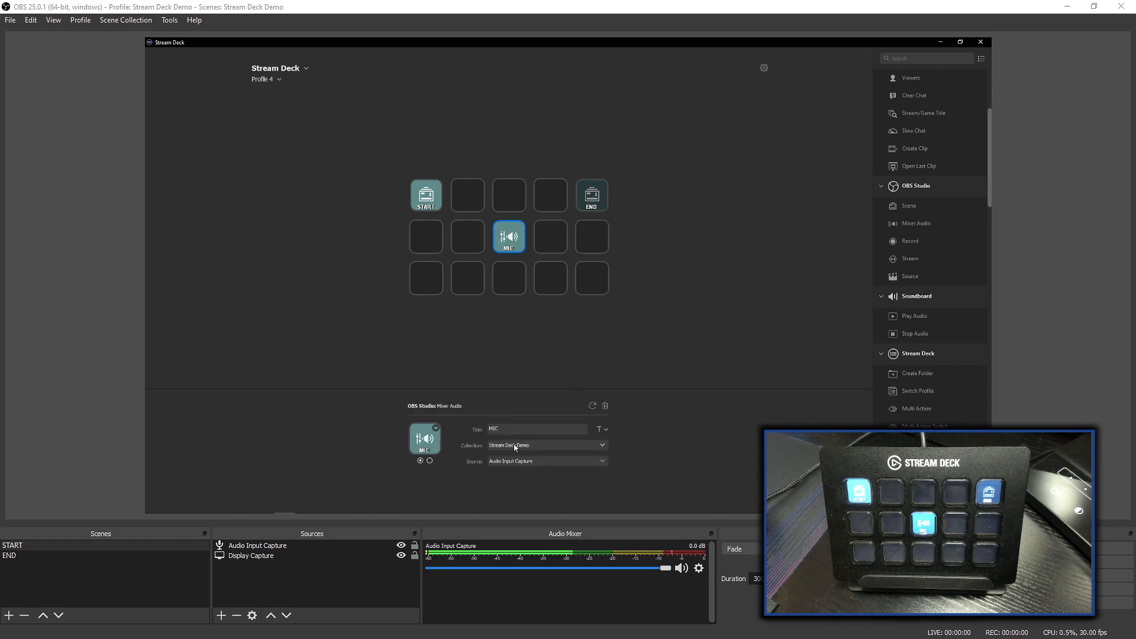
left_click(549, 461)
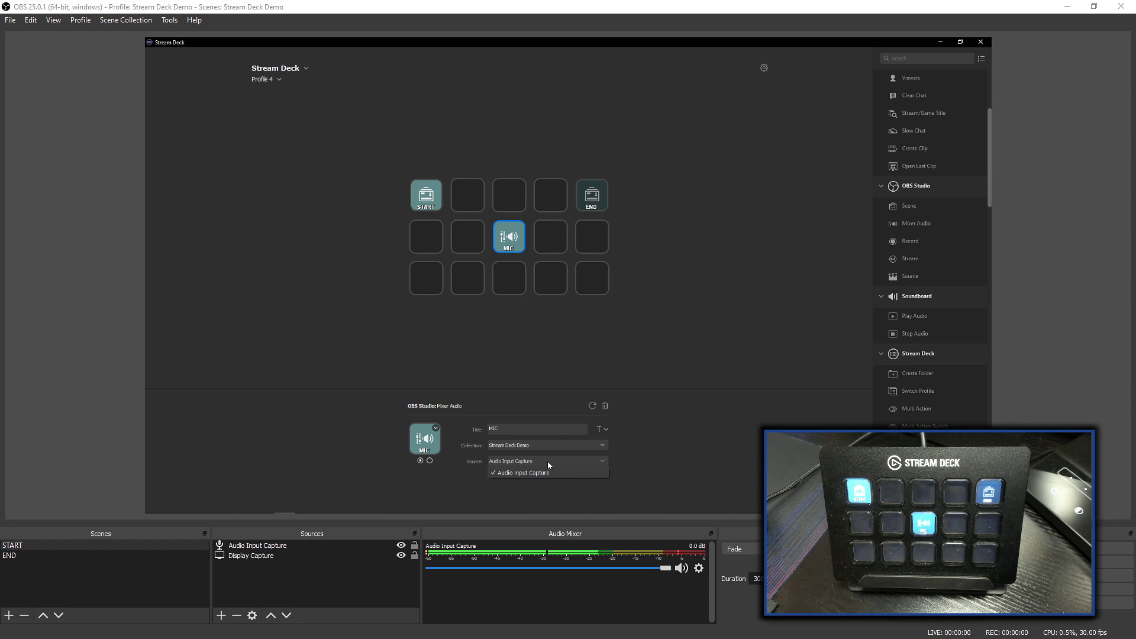
left_click(548, 472)
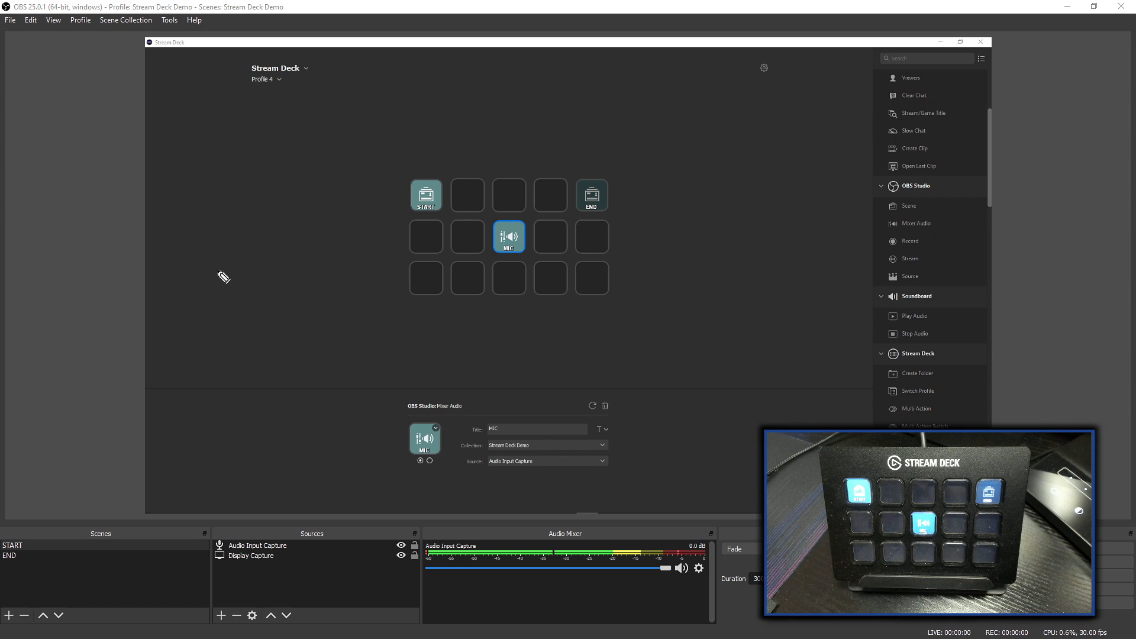
mouse_move(428, 591)
left_mouse_down()
mouse_move(357, 521)
mouse_move(570, 493)
mouse_move(733, 527)
mouse_move(752, 617)
mouse_move(487, 609)
mouse_move(407, 590)
mouse_move(424, 558)
mouse_move(376, 539)
mouse_move(416, 544)
left_mouse_up()
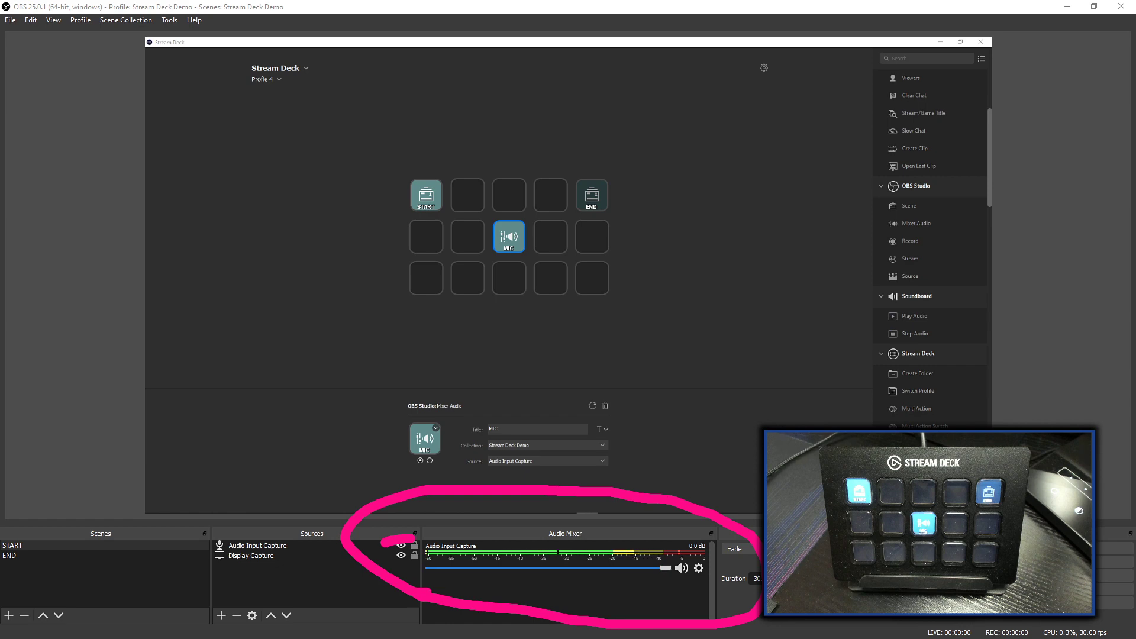
key("Escape")
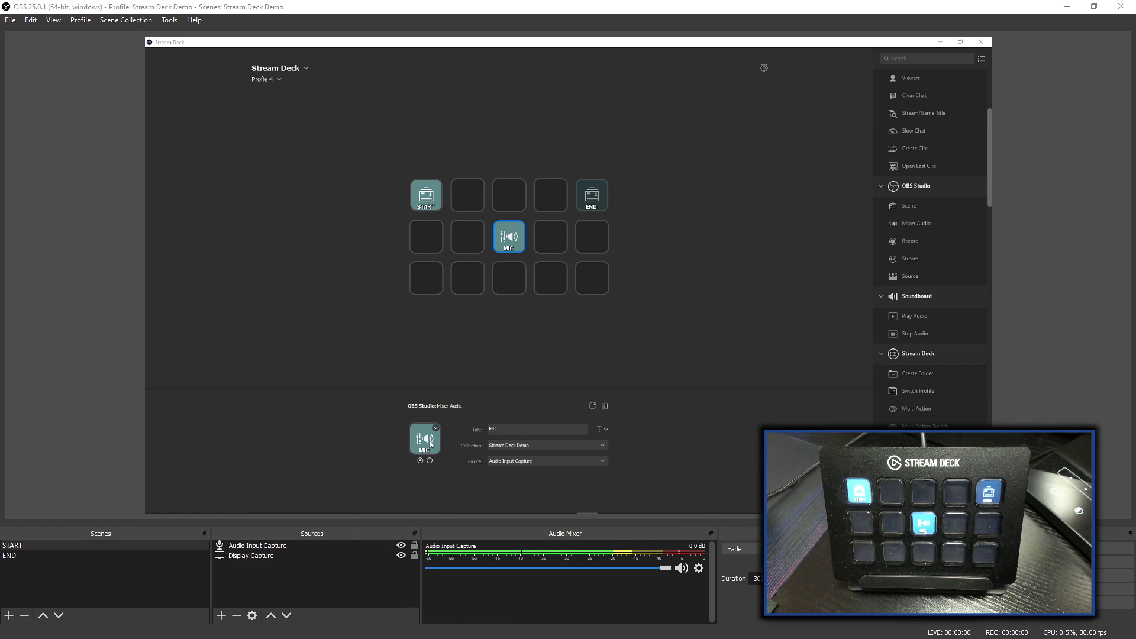
left_click(497, 337)
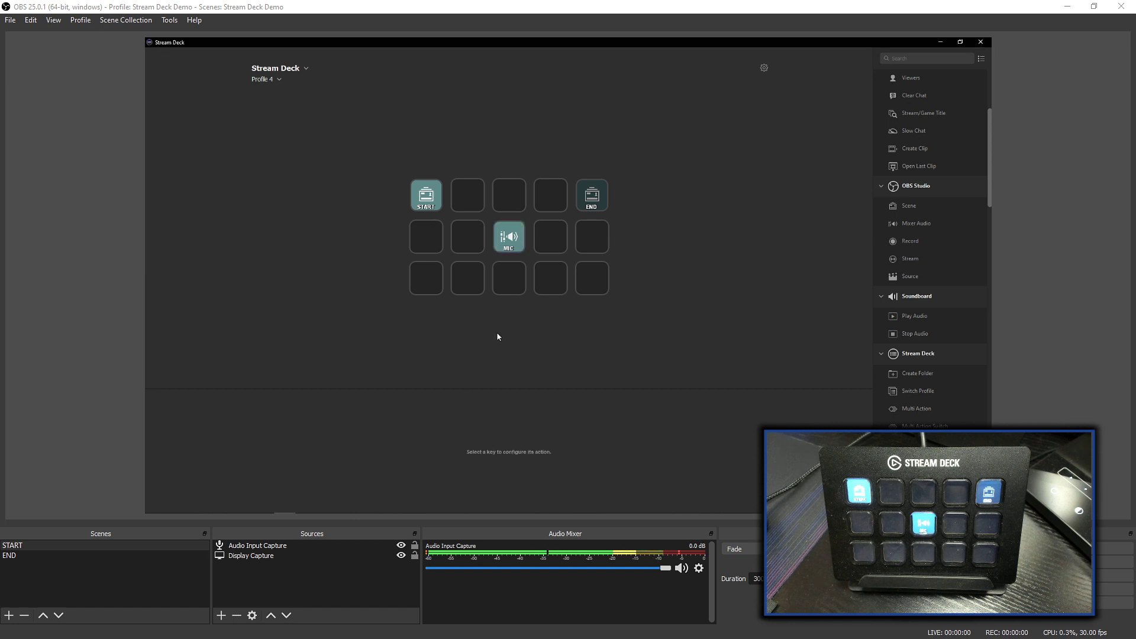
left_click(510, 244)
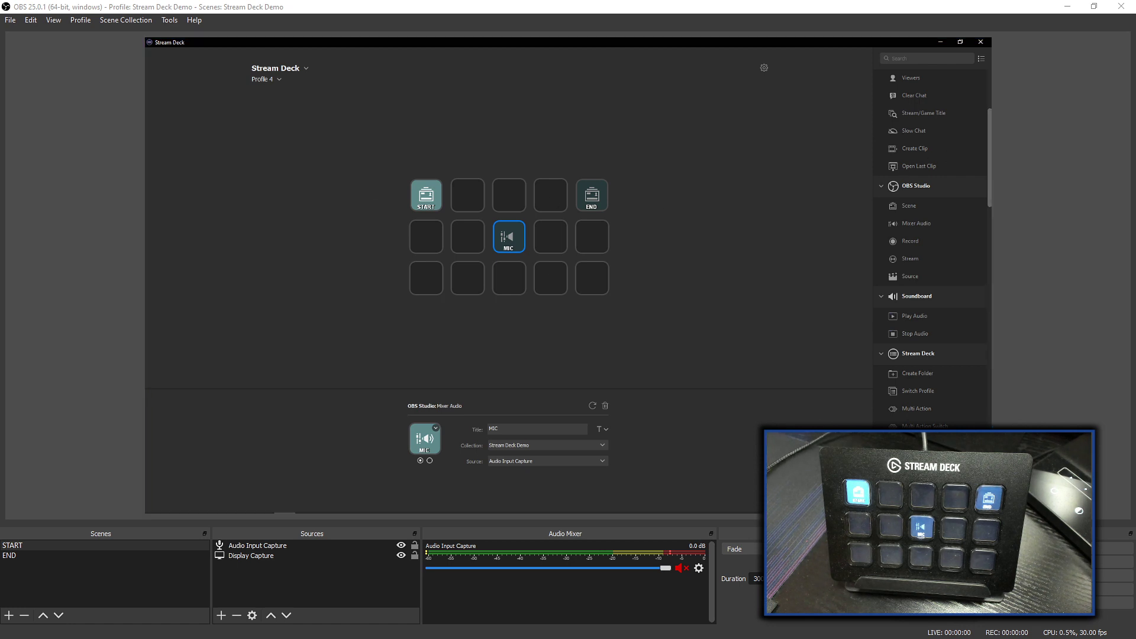
mouse_move(711, 568)
left_mouse_down()
mouse_move(684, 591)
mouse_move(643, 590)
left_mouse_up()
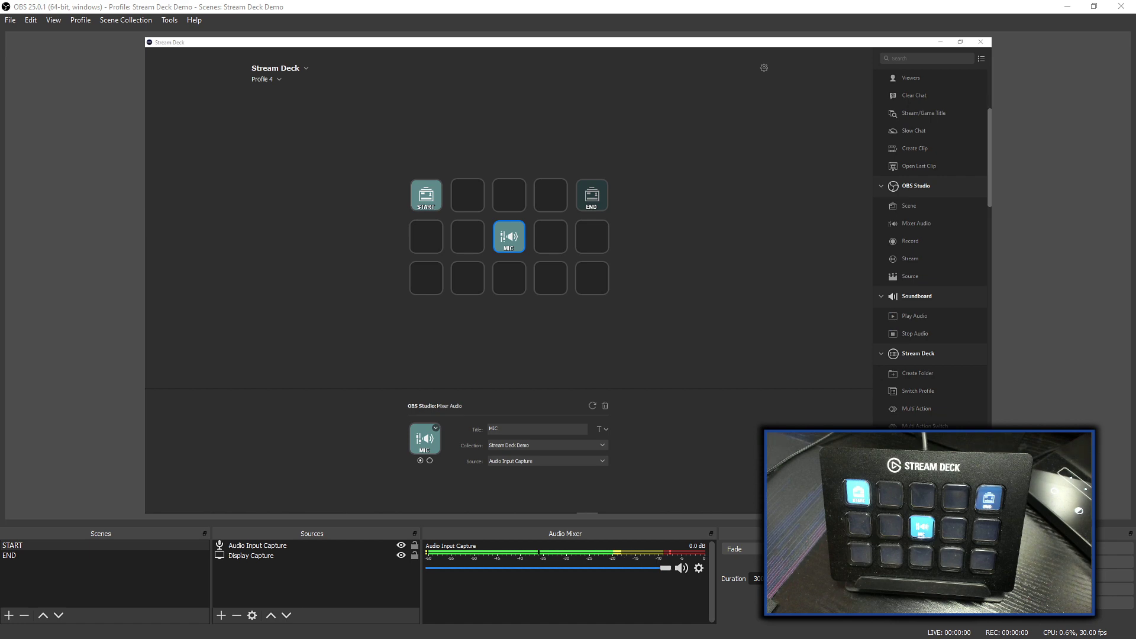
left_click(746, 283)
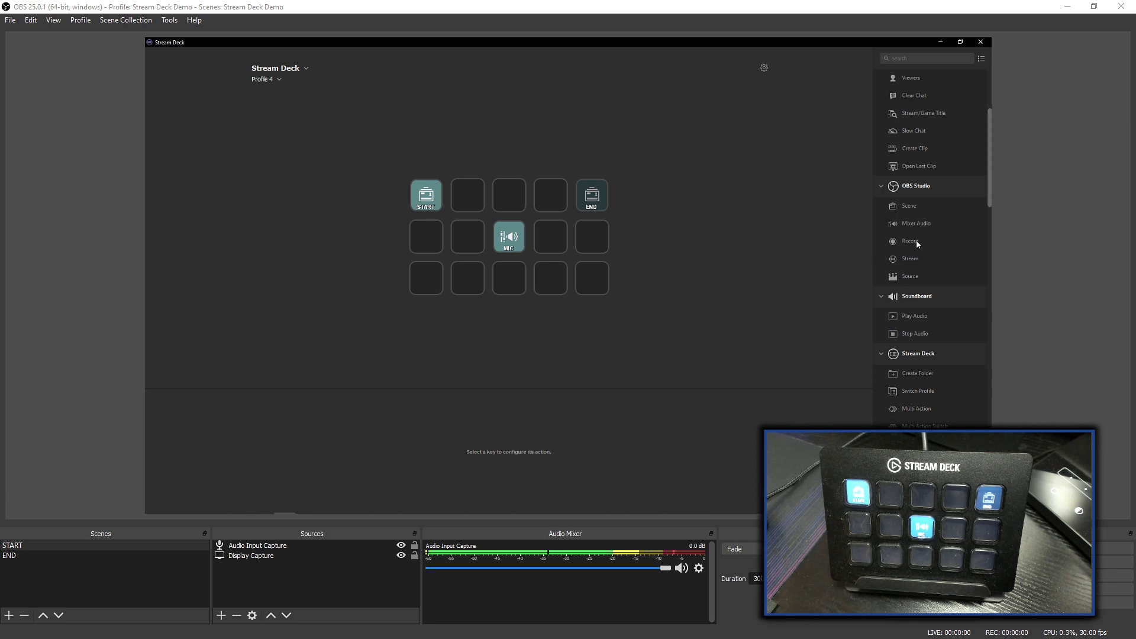
Step: Place the OBS Record action on the bottom-left key and title it REC
left_click_drag(913, 239, 425, 285)
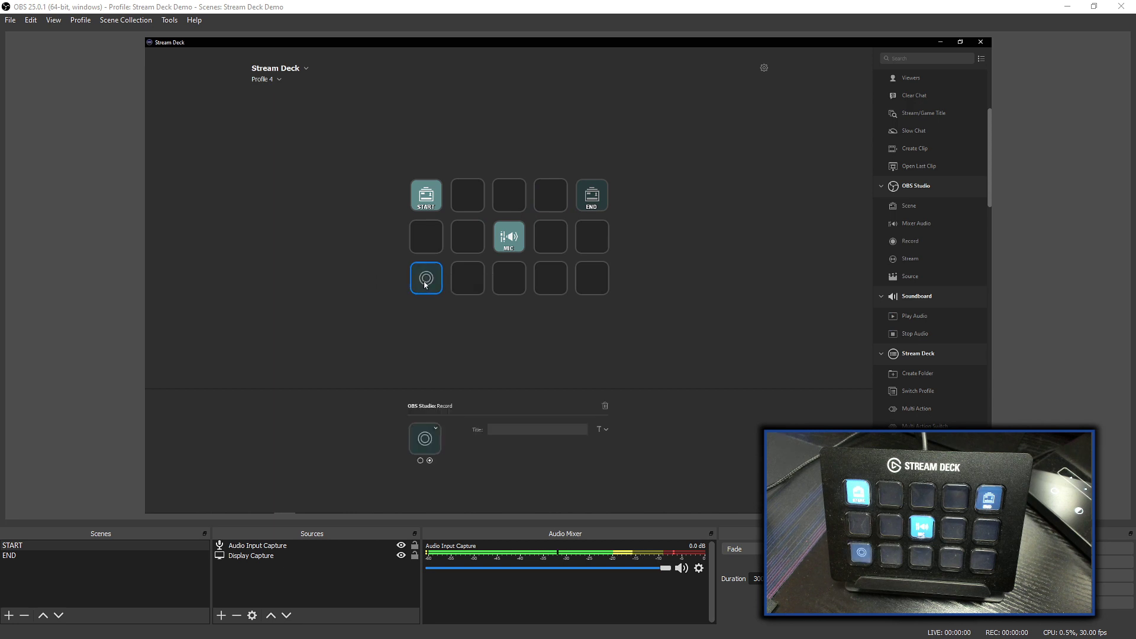
left_click(493, 431)
type("REC")
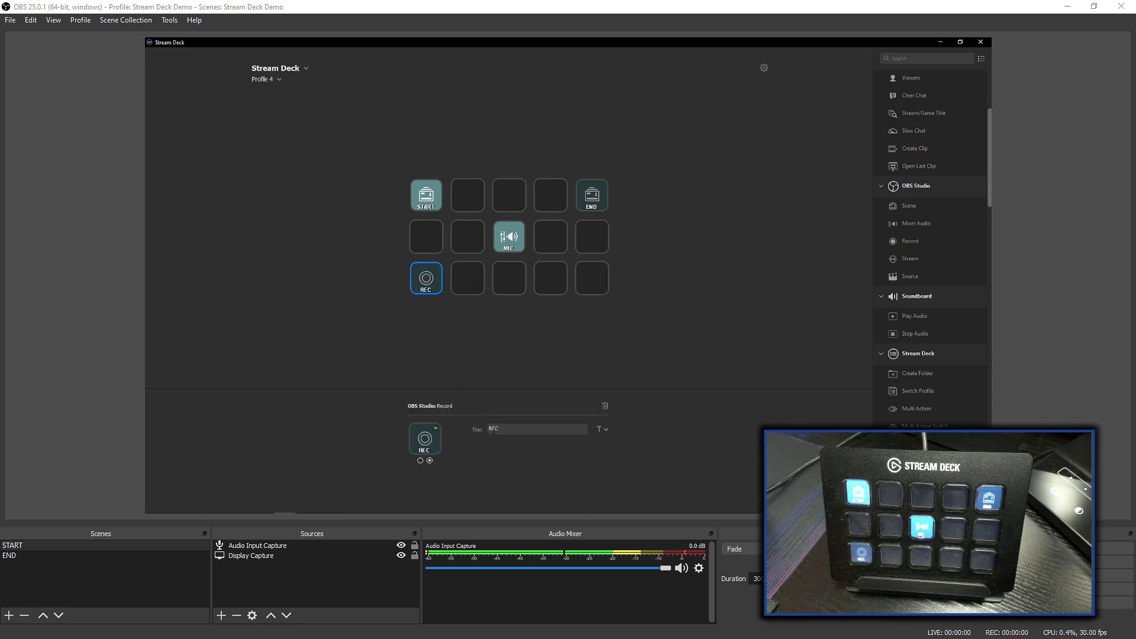
left_click(369, 373)
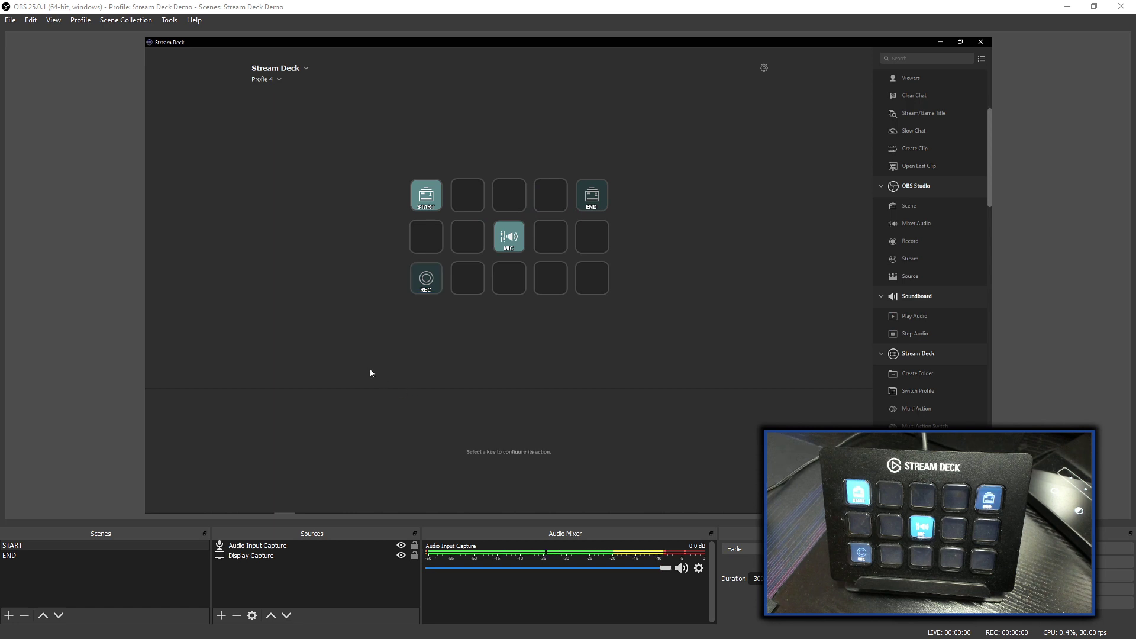
left_click(428, 286)
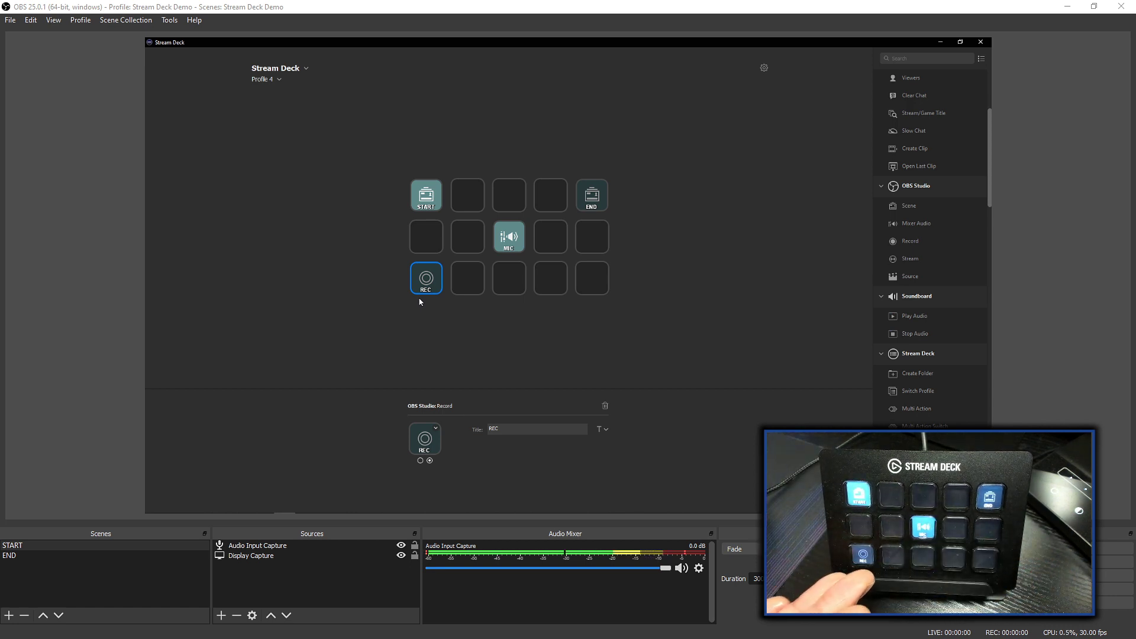
Step: Place the OBS Stream action on the bottom-right key and title it STREAM
left_click_drag(914, 257, 592, 278)
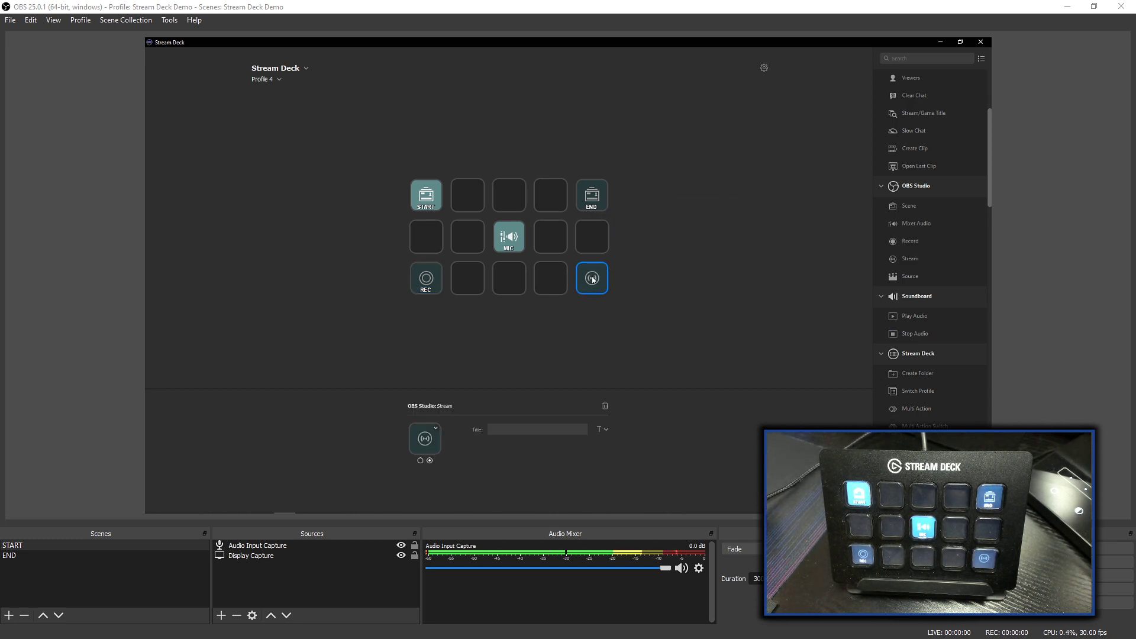
left_click(509, 431)
type("STRE")
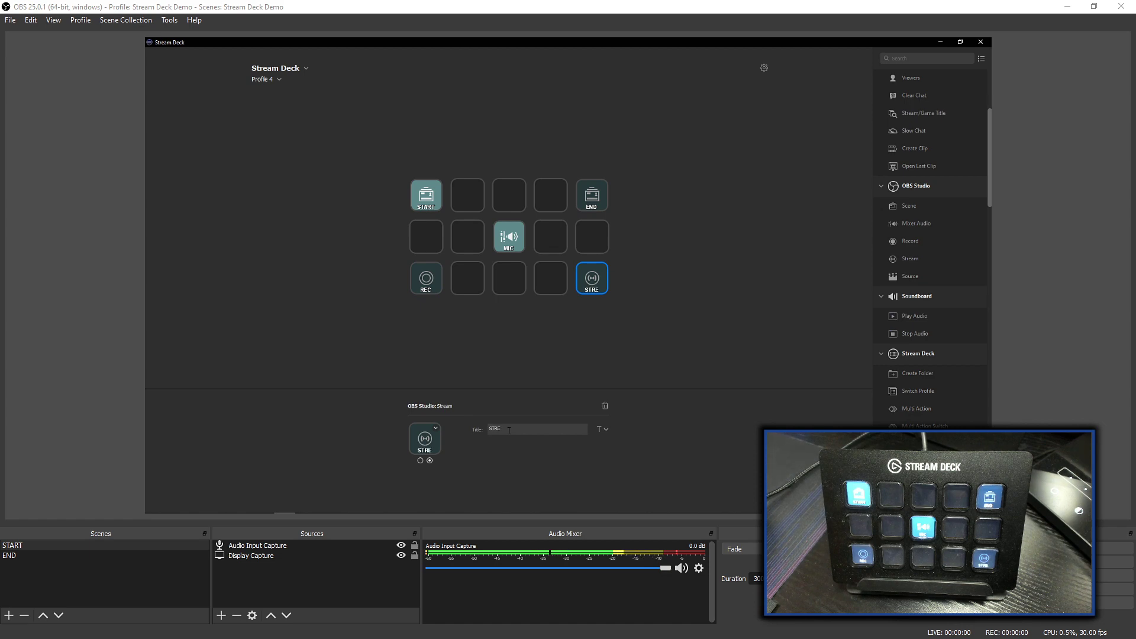
type("AM")
left_click(527, 335)
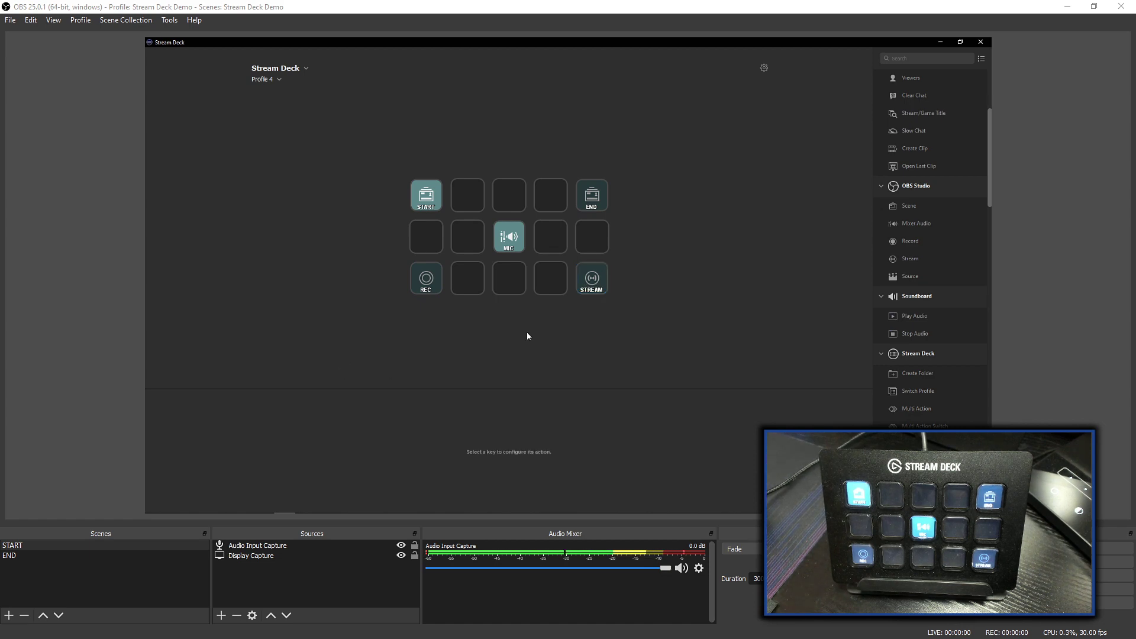
left_click(589, 281)
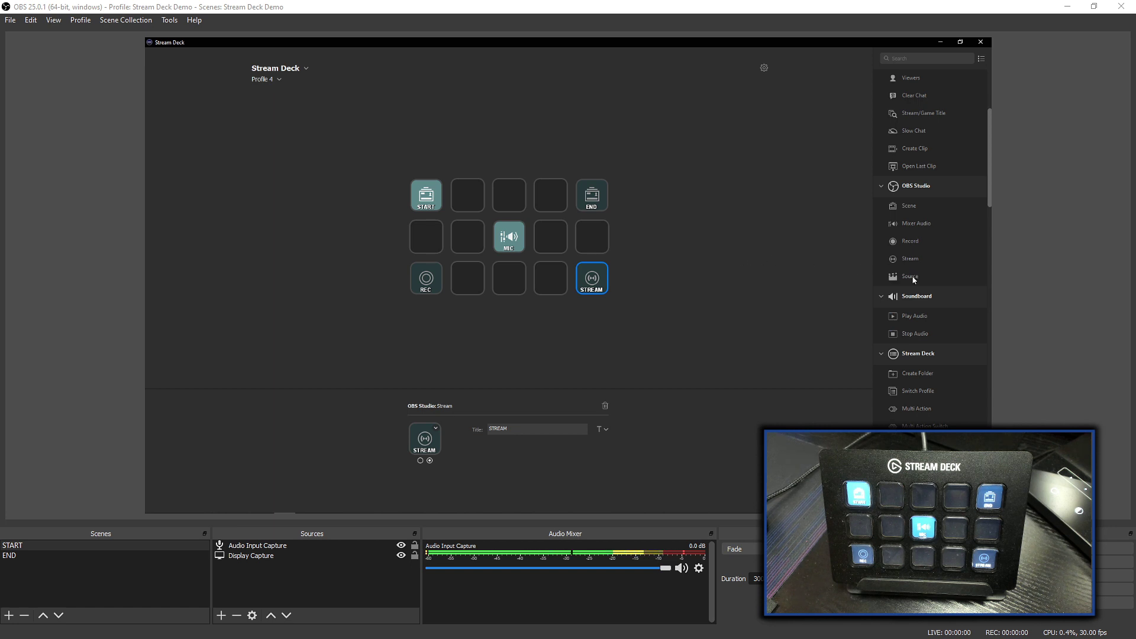
Step: Place an OBS Source action on the bottom-middle key toggling Image in the END scene
left_click_drag(912, 279, 507, 281)
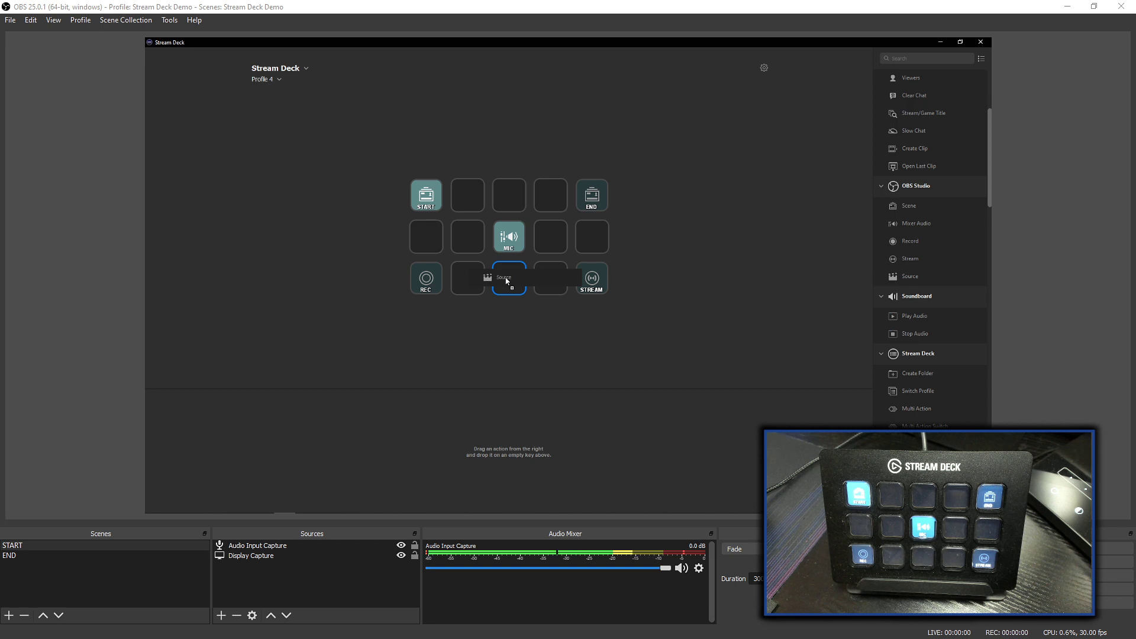
left_click_drag(507, 281, 503, 281)
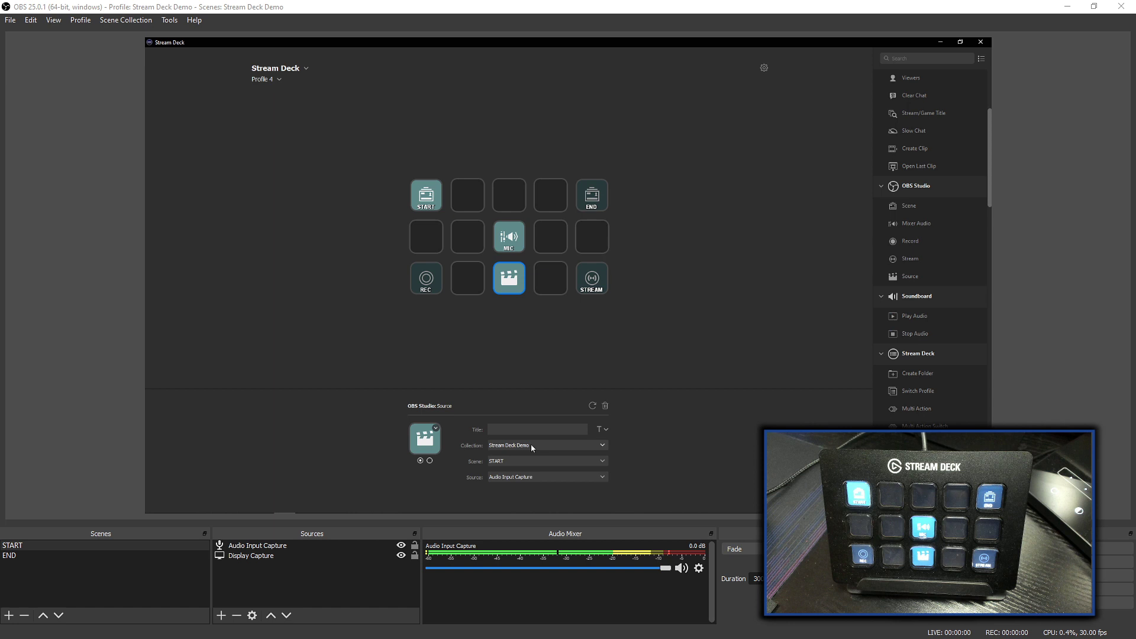
left_click(531, 462)
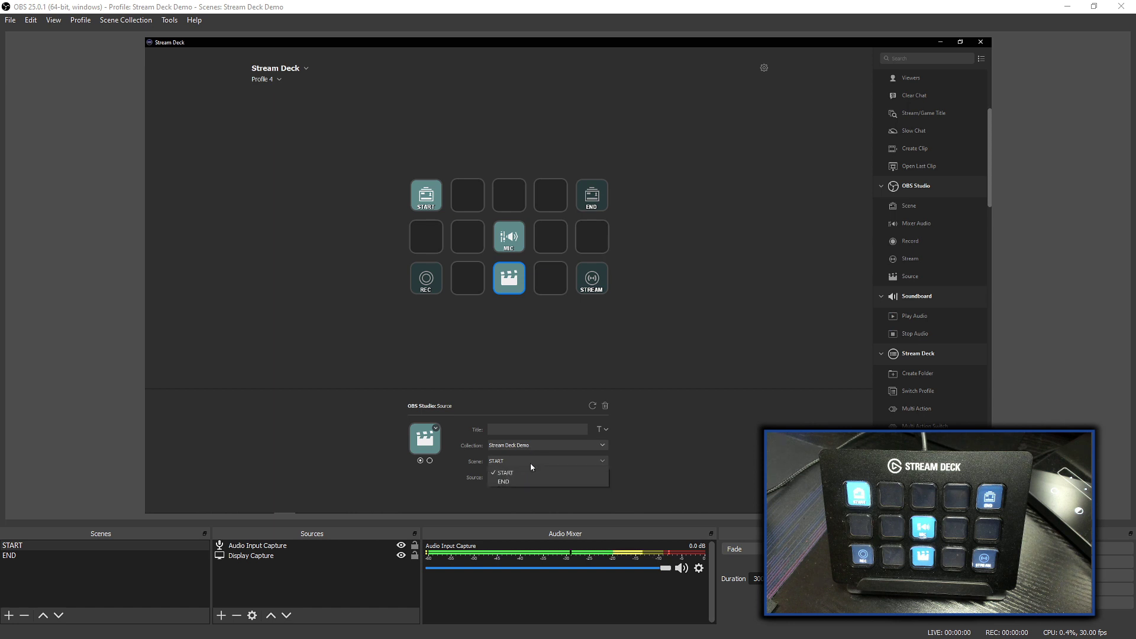
left_click(524, 481)
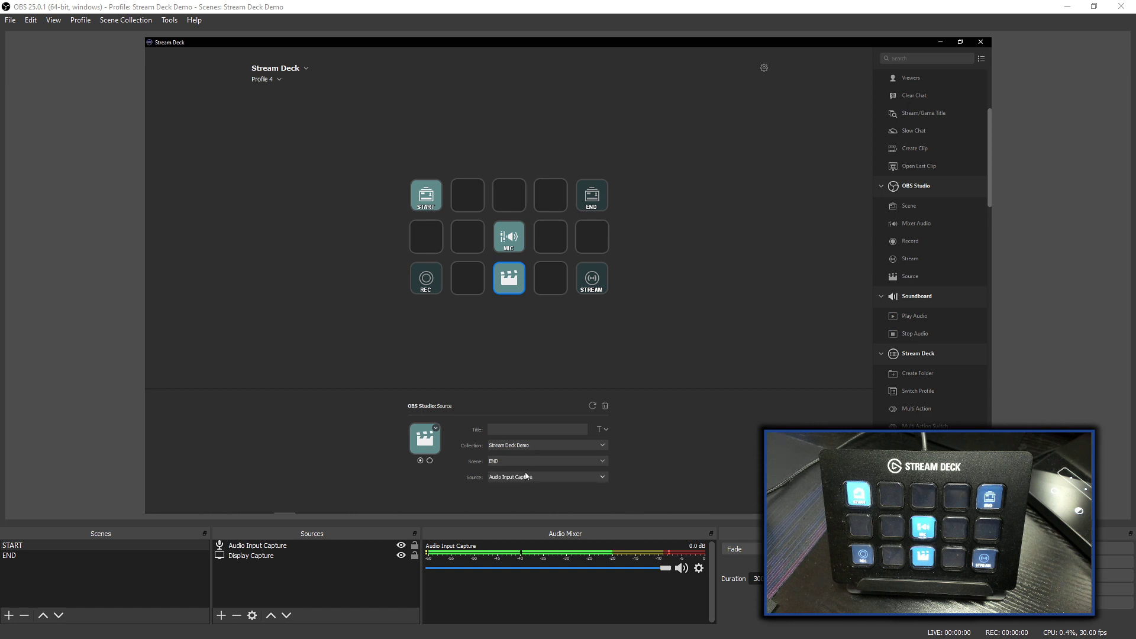
left_click(524, 477)
left_click(522, 499)
Step: Title the bottom-middle key IMAGE and review its settings
left_click(510, 430)
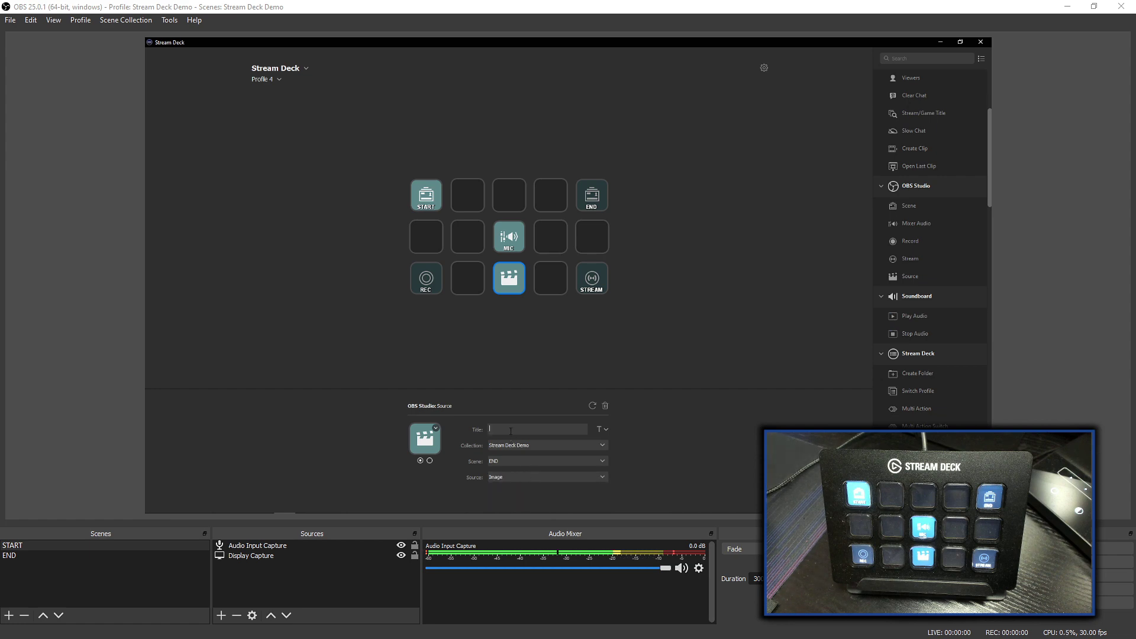
type("IMg")
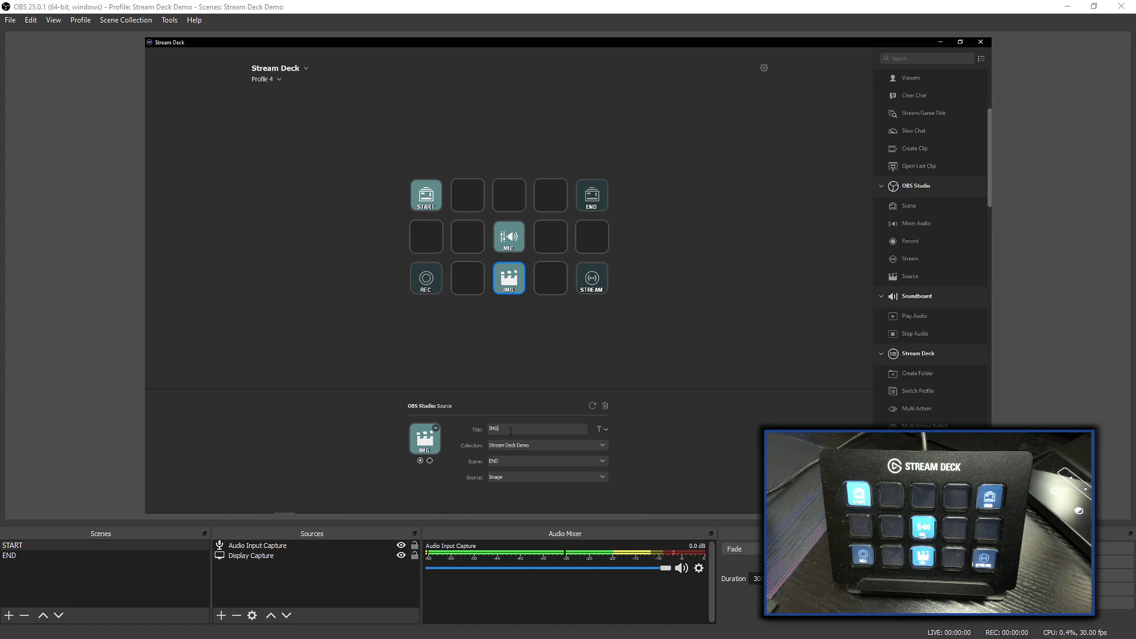
type("AGE")
left_click(414, 332)
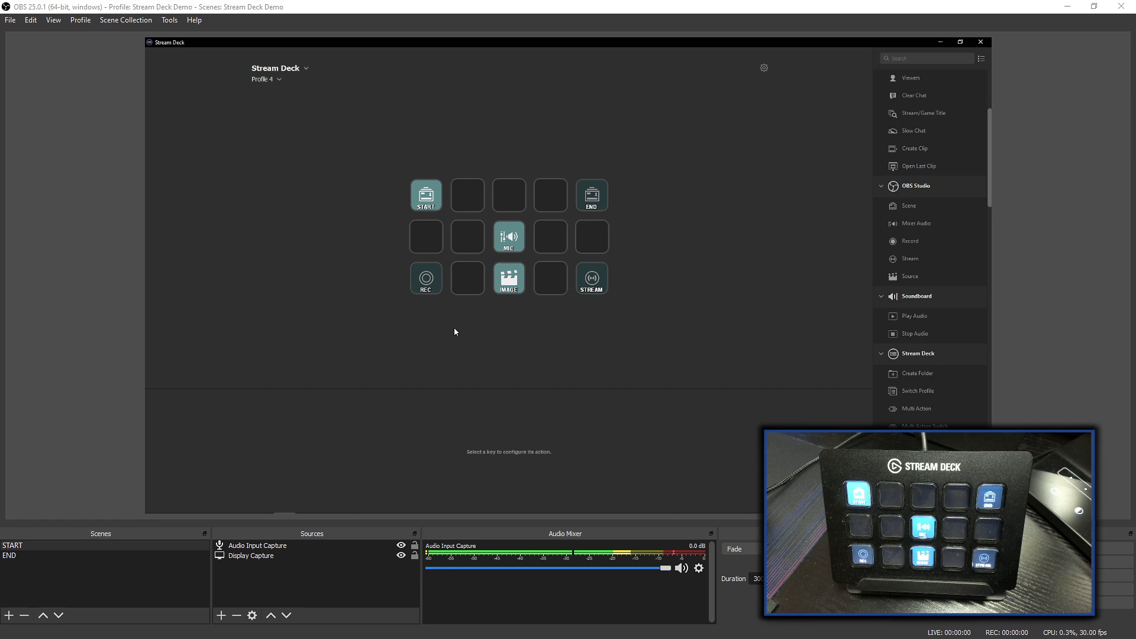
left_click(513, 282)
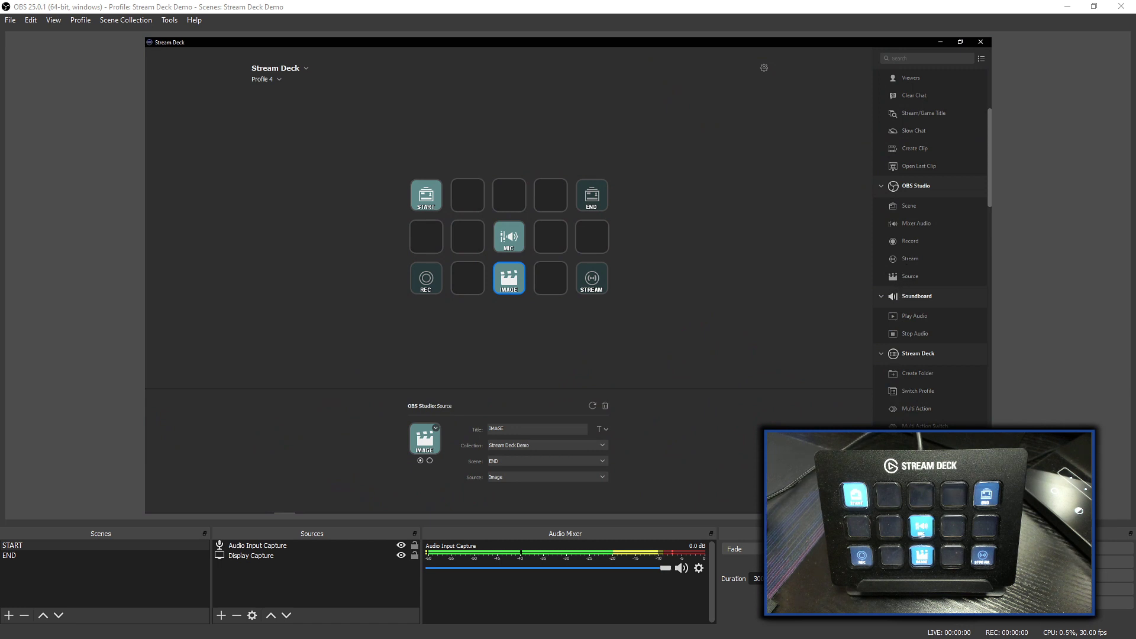
Step: Place a Multi Action on the top-middle key and title it BREAK
left_click_drag(916, 413, 512, 198)
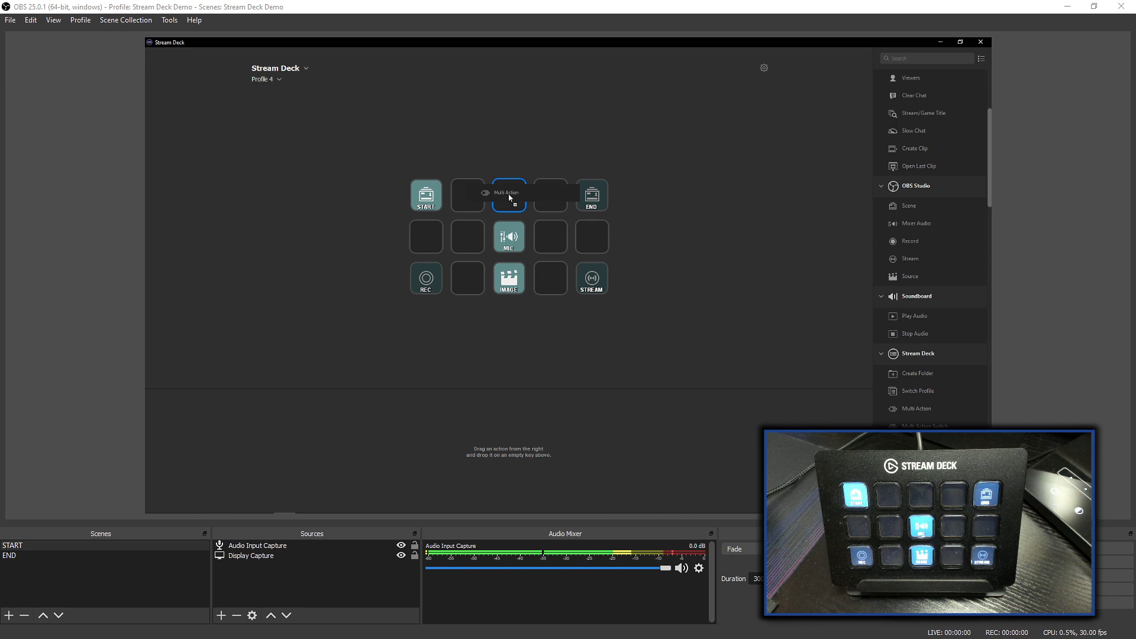
left_click_drag(508, 197, 509, 197)
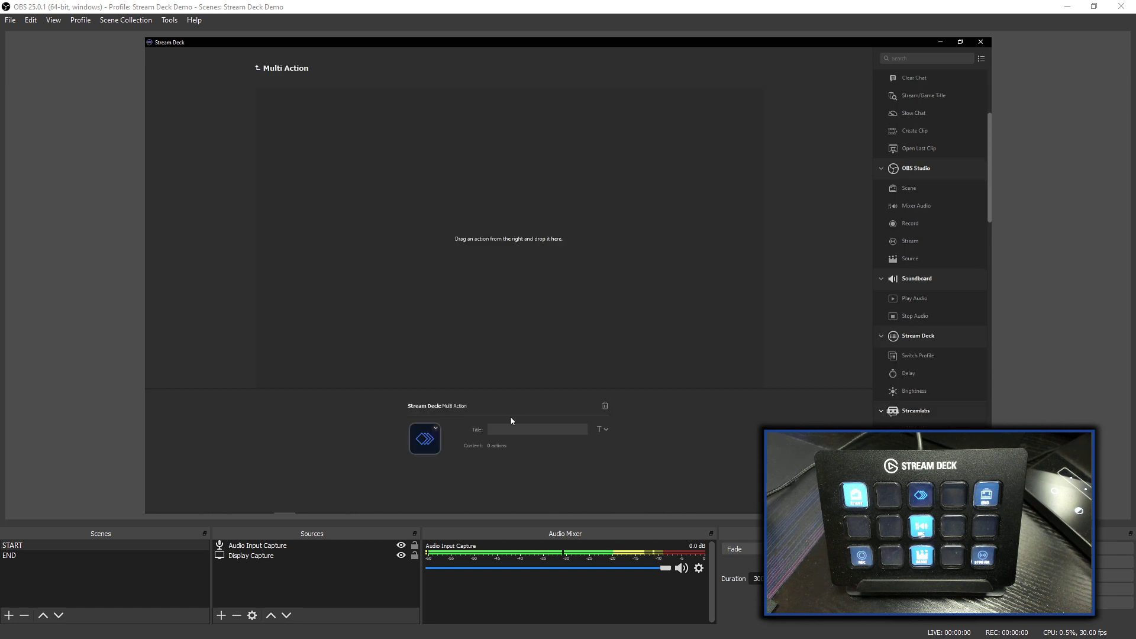
left_click(487, 431)
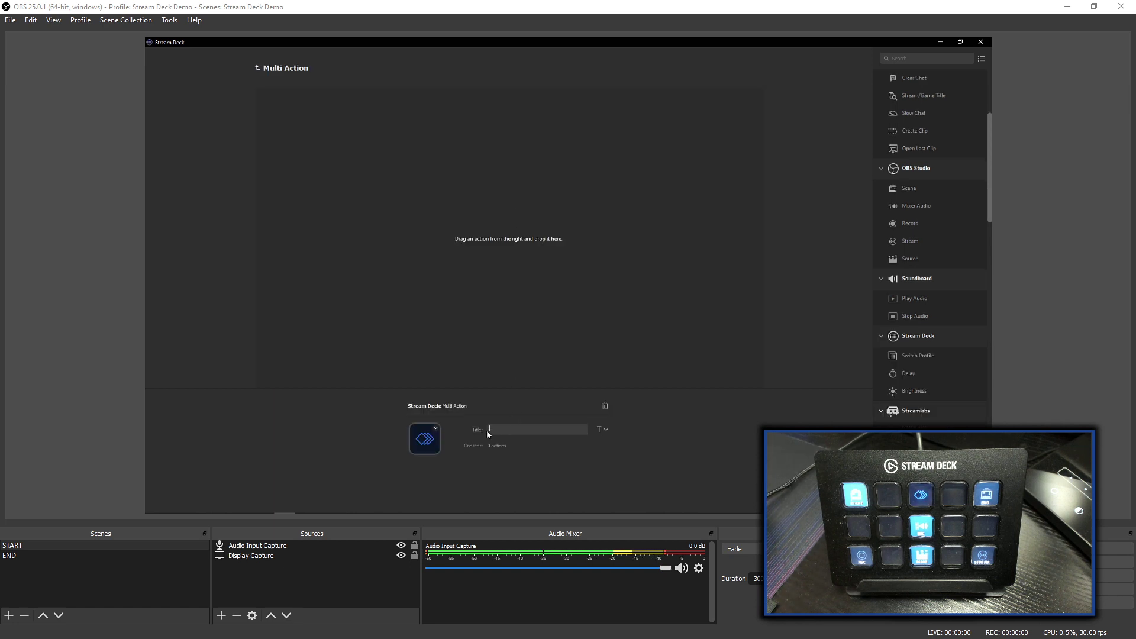
type("BRE")
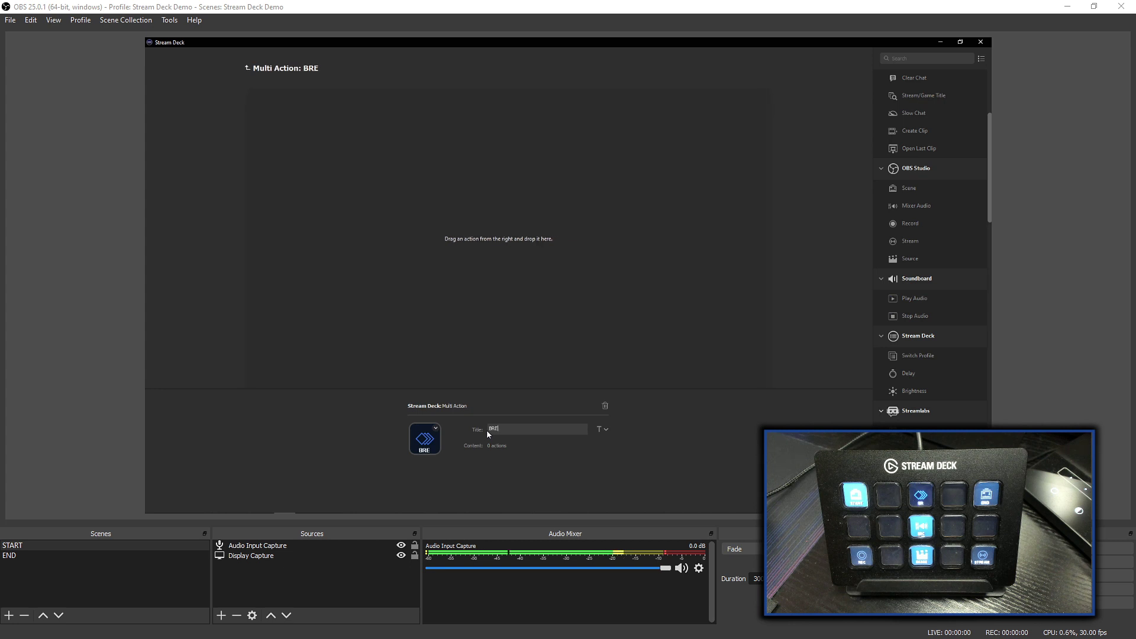
type("AK")
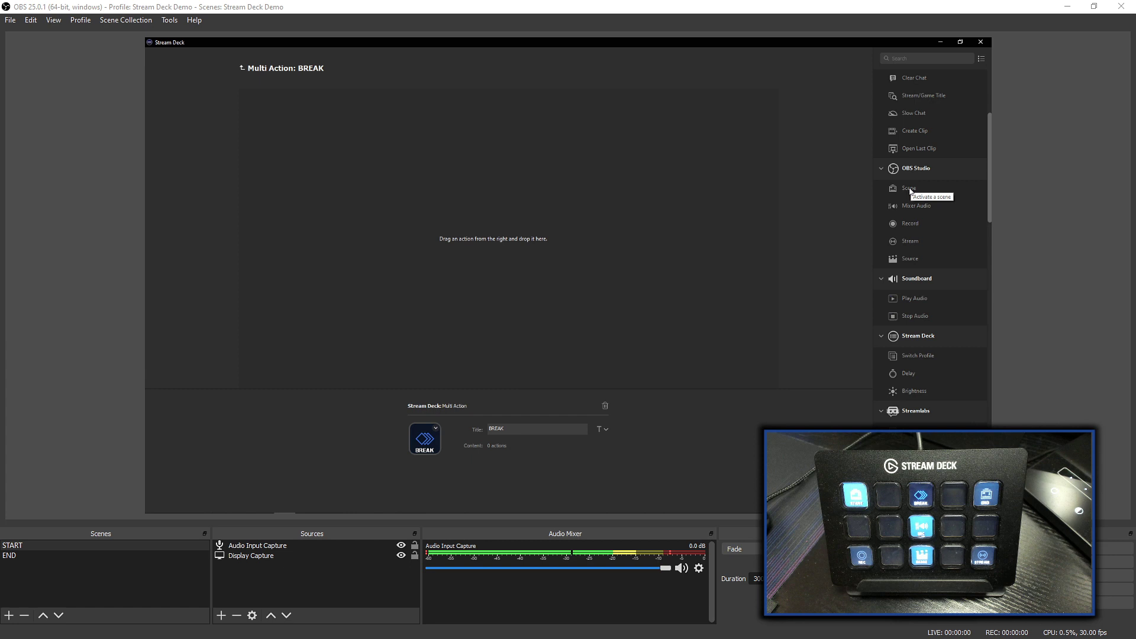
Step: Add an OBS Scene step titled END that switches to the END scene
left_click_drag(909, 189, 476, 133)
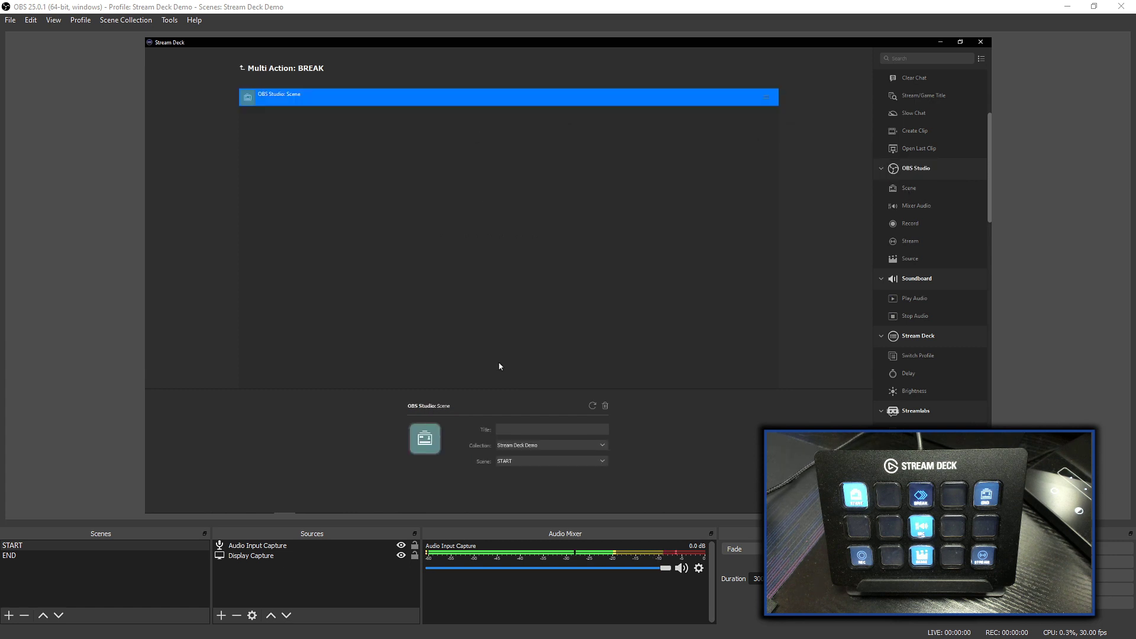
left_click(543, 429)
type("E")
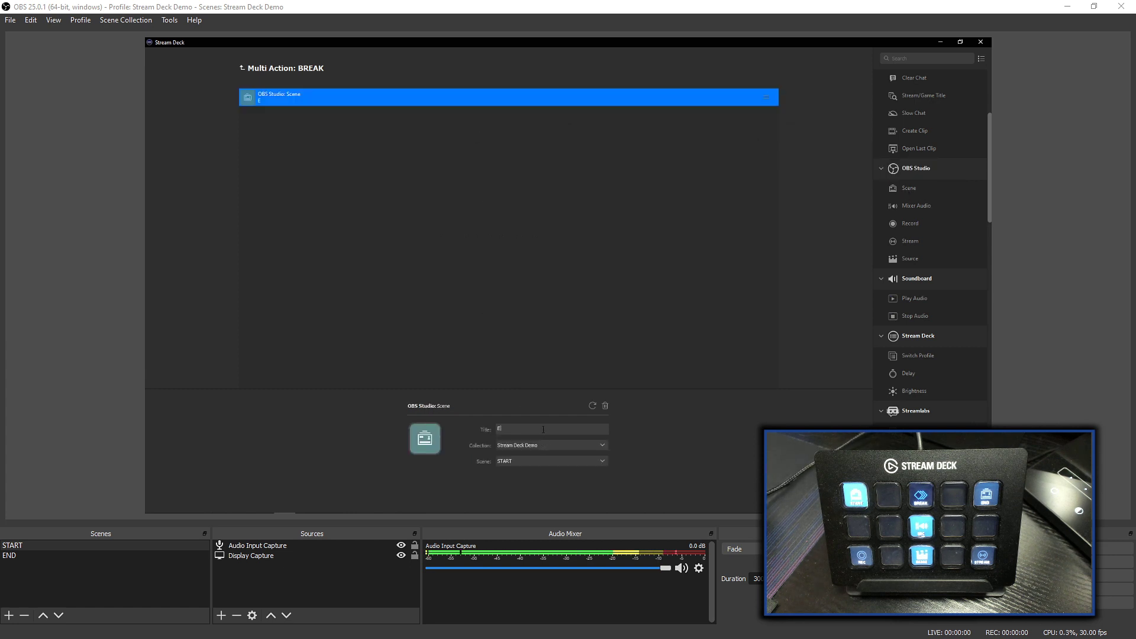
type("ND")
left_click(550, 461)
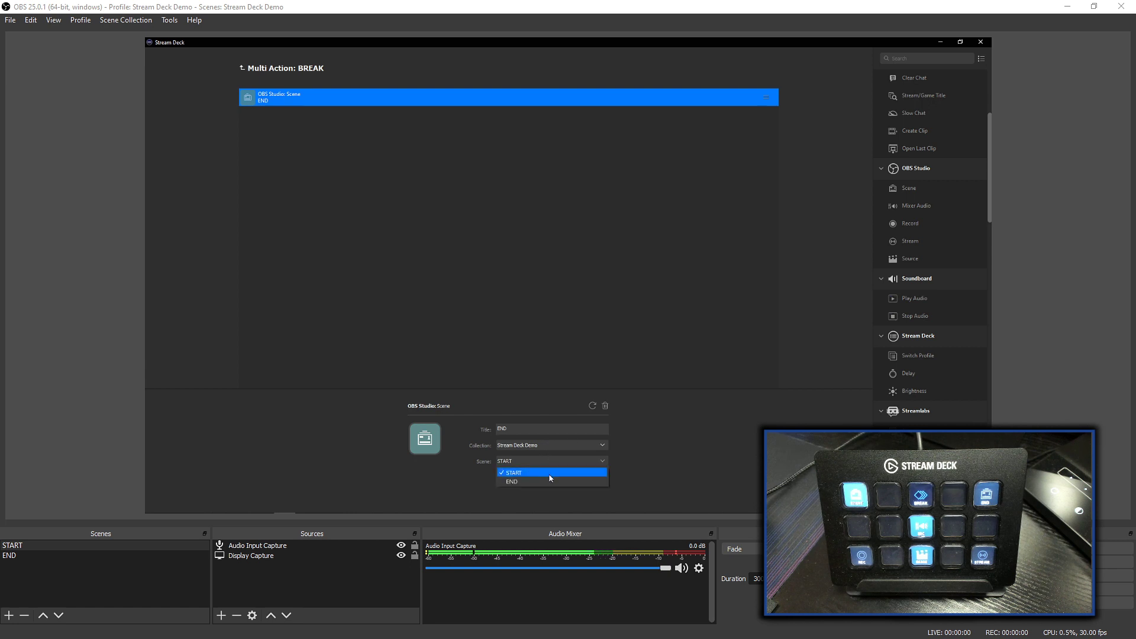
left_click(549, 481)
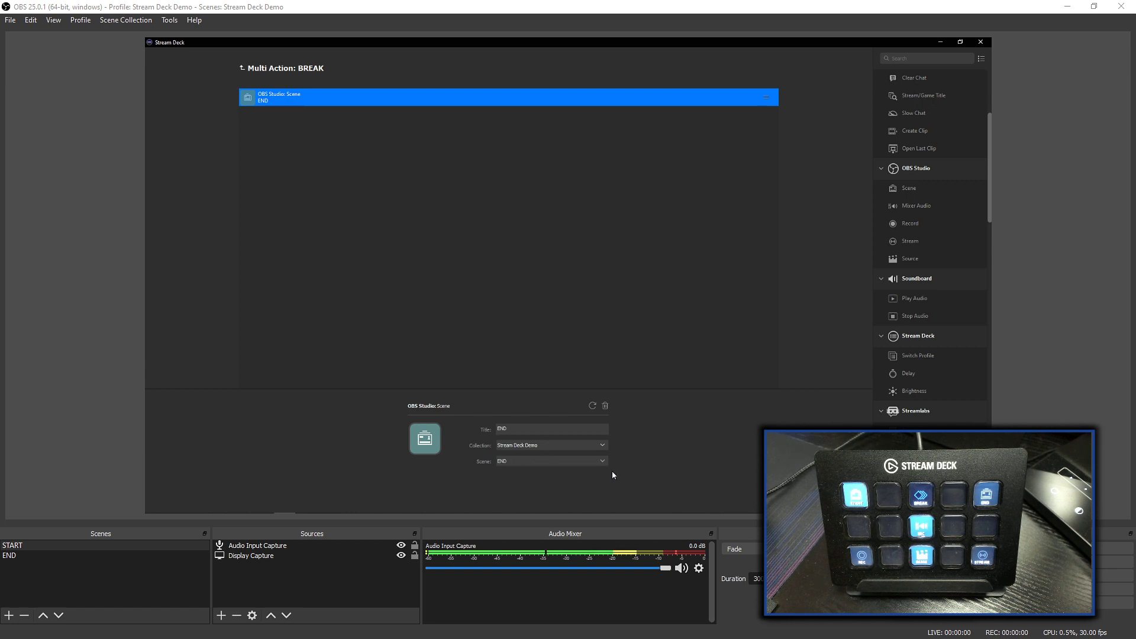
left_click(545, 205)
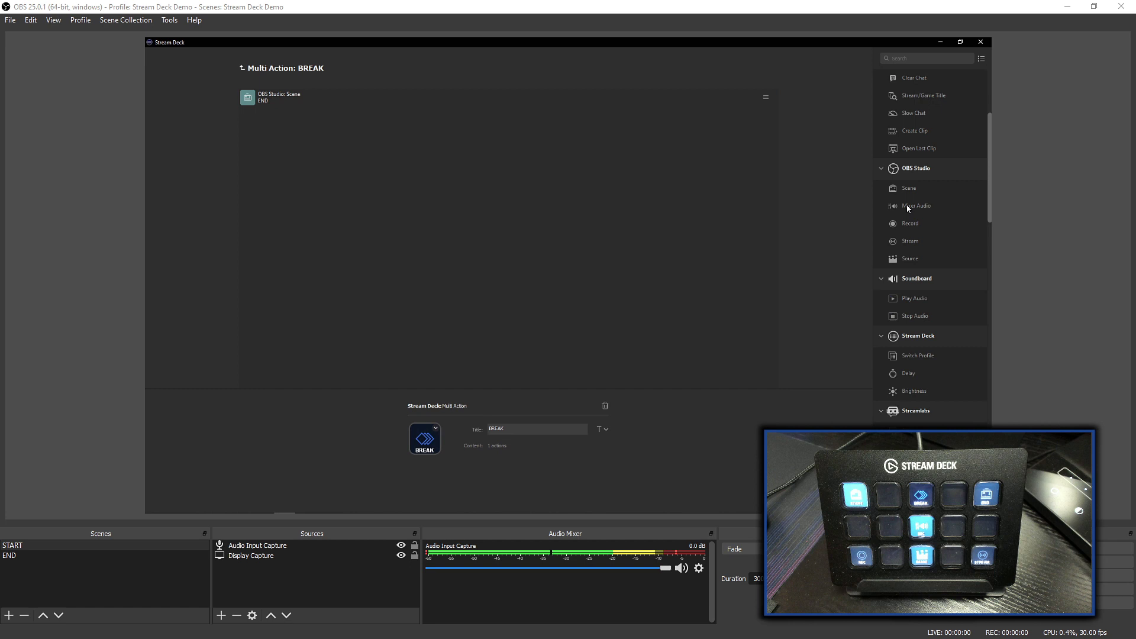
Step: Add a Mixer Audio step titled MIC set to Deactivate, then return to the key grid
left_click_drag(907, 208, 280, 132)
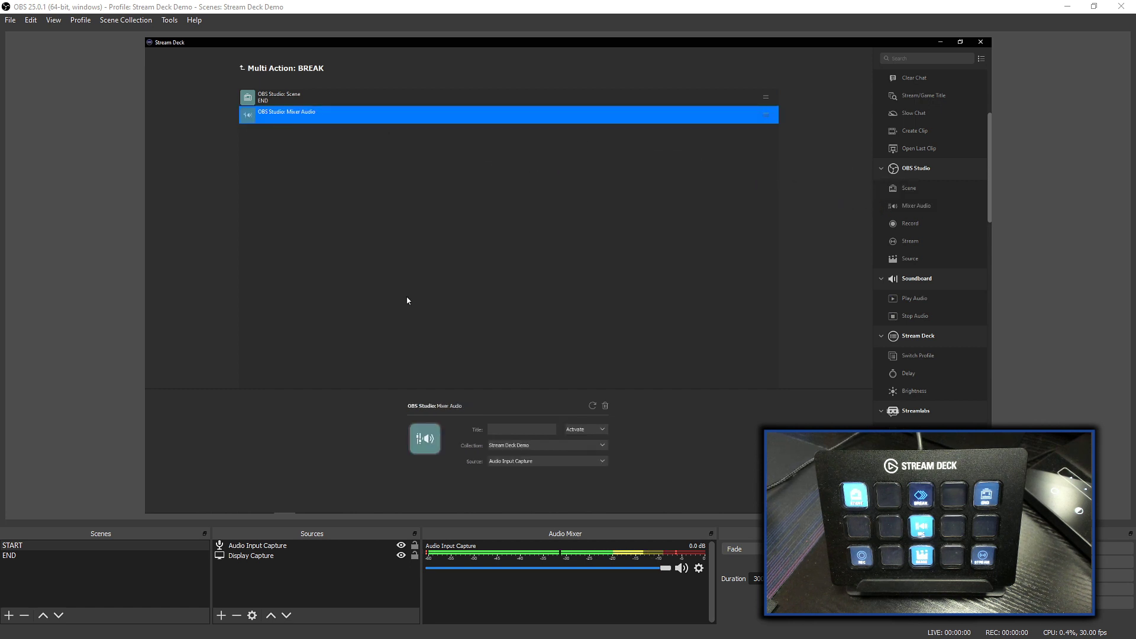
left_click(511, 428)
type("MIC")
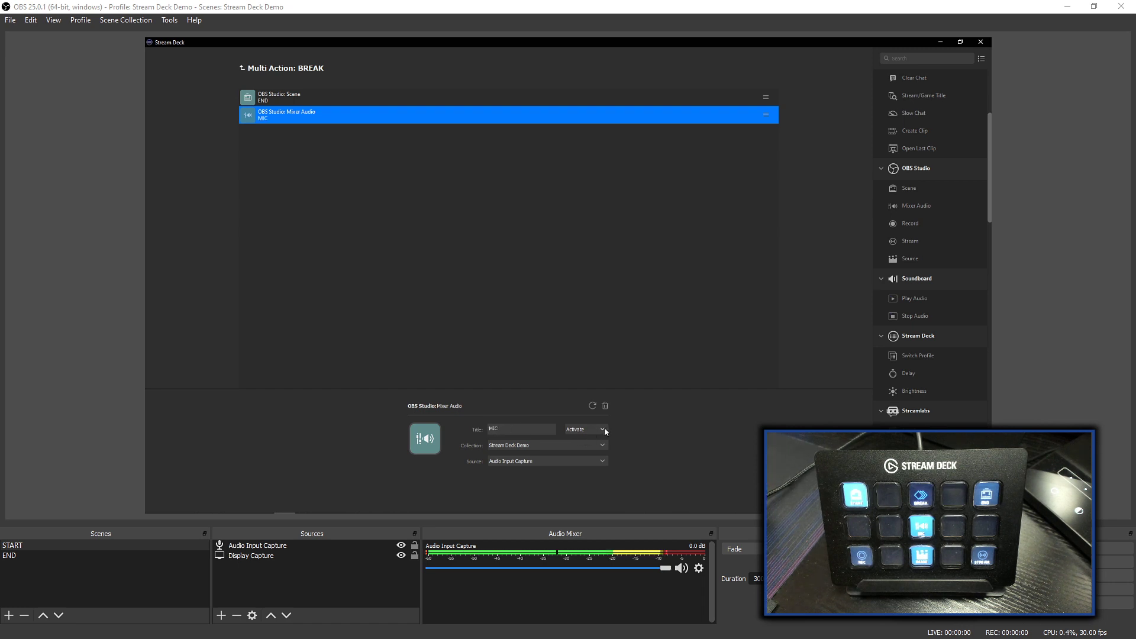
left_click(600, 449)
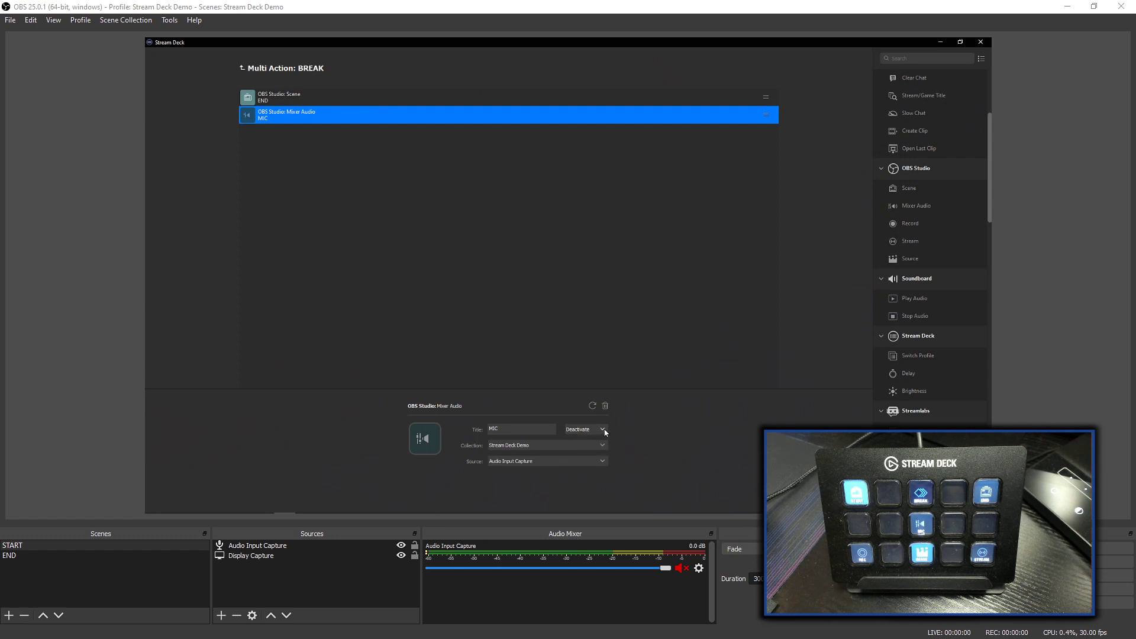
left_click(601, 307)
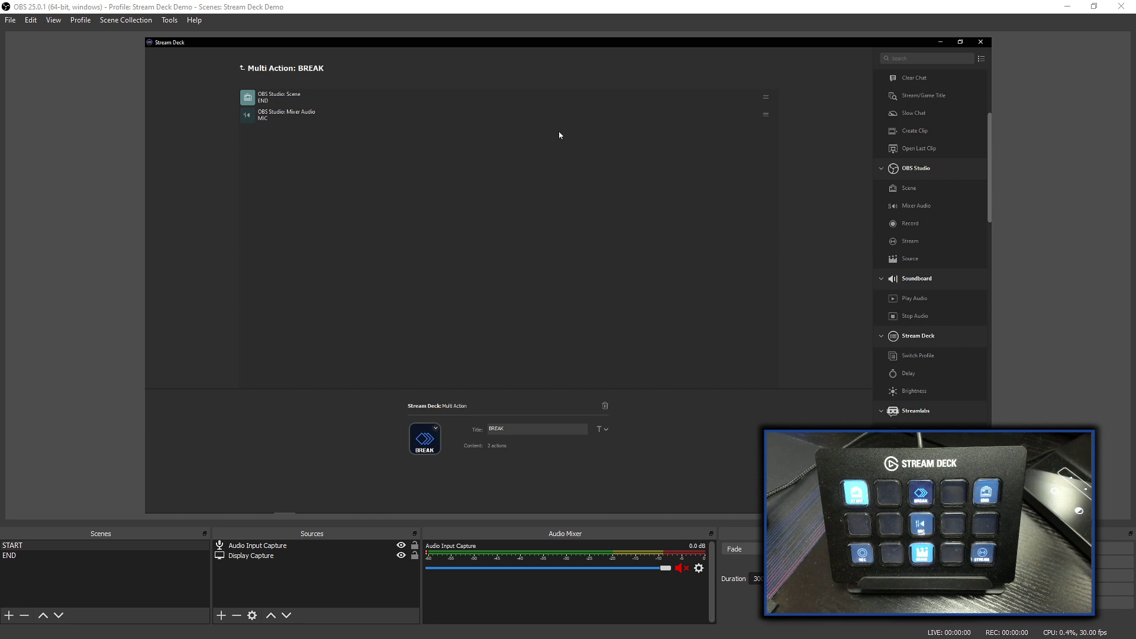
left_click(242, 70)
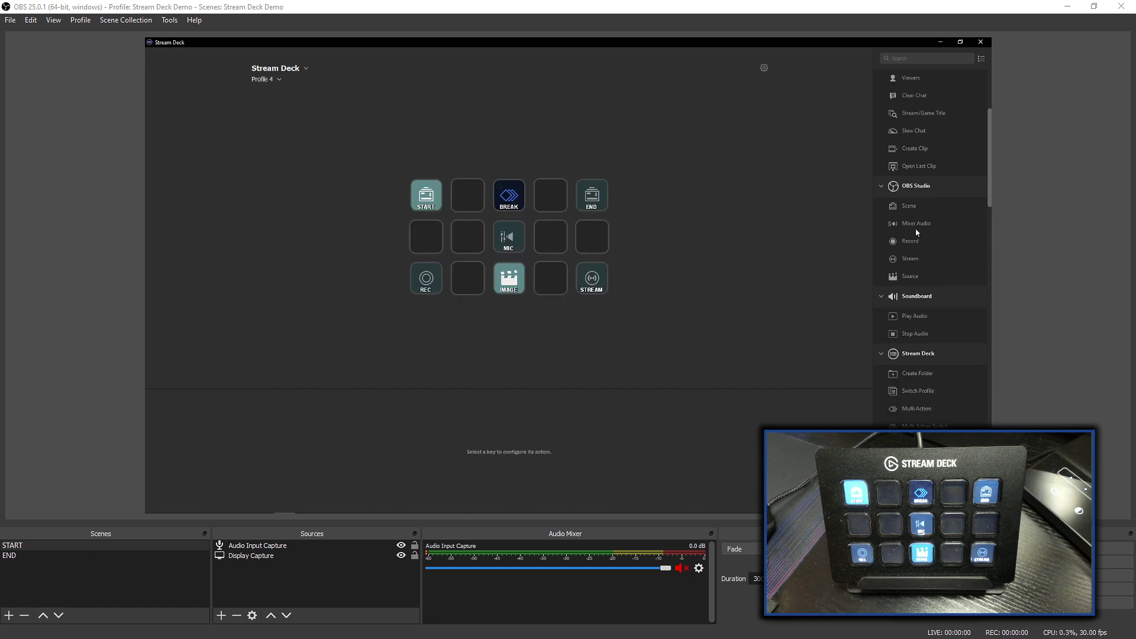
Step: Place a Multi Action on the key left of BREAK and title it LIVE
left_click_drag(925, 410, 472, 193)
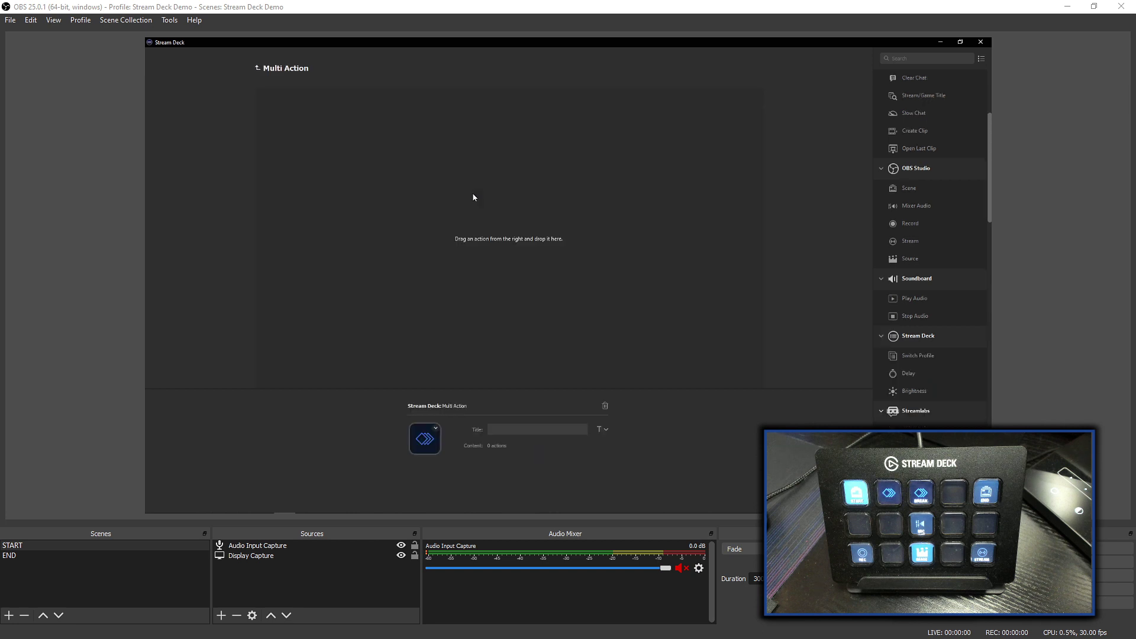
left_click(498, 430)
type("A")
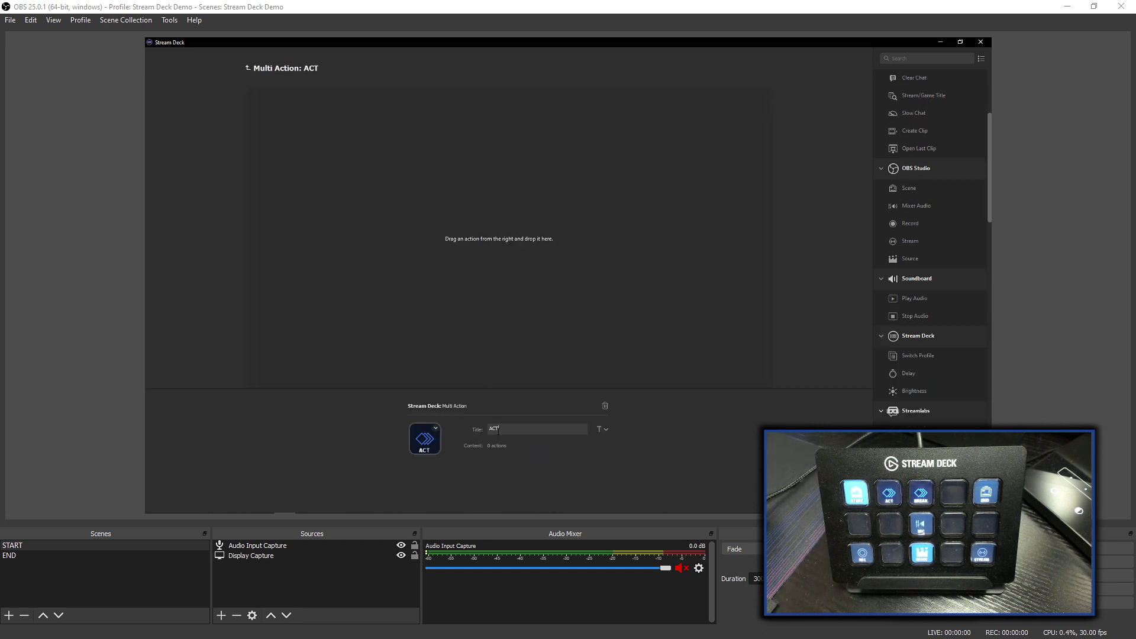
key("BackSpace")
type("LIVE")
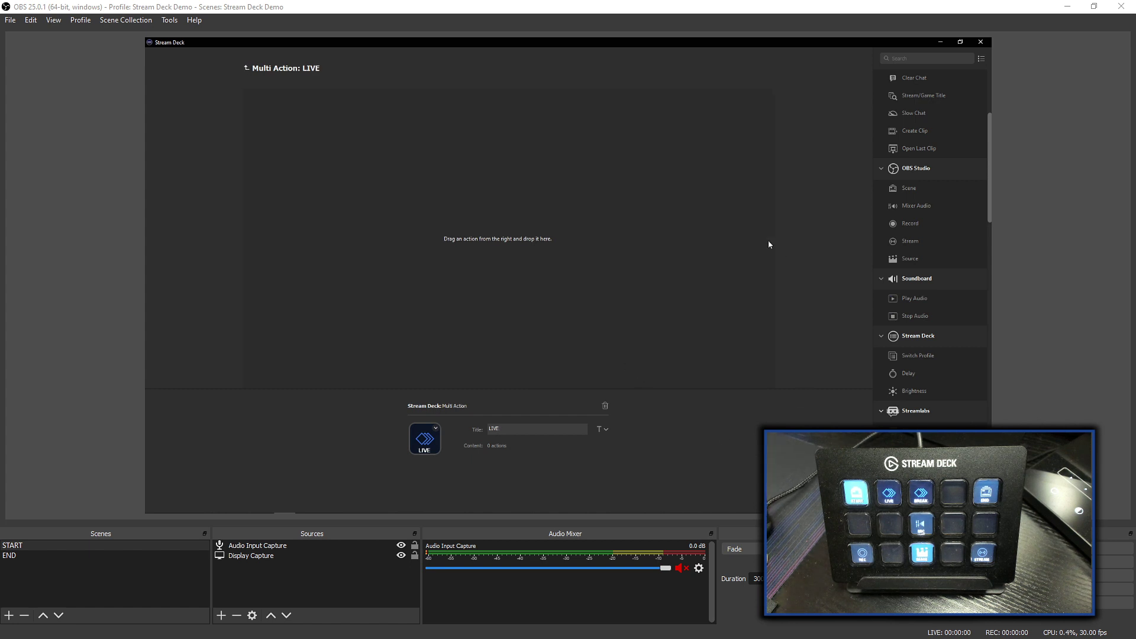
Step: Add a Scene step titled START and a Mixer Audio step to the LIVE multi-action
left_click_drag(888, 186, 312, 137)
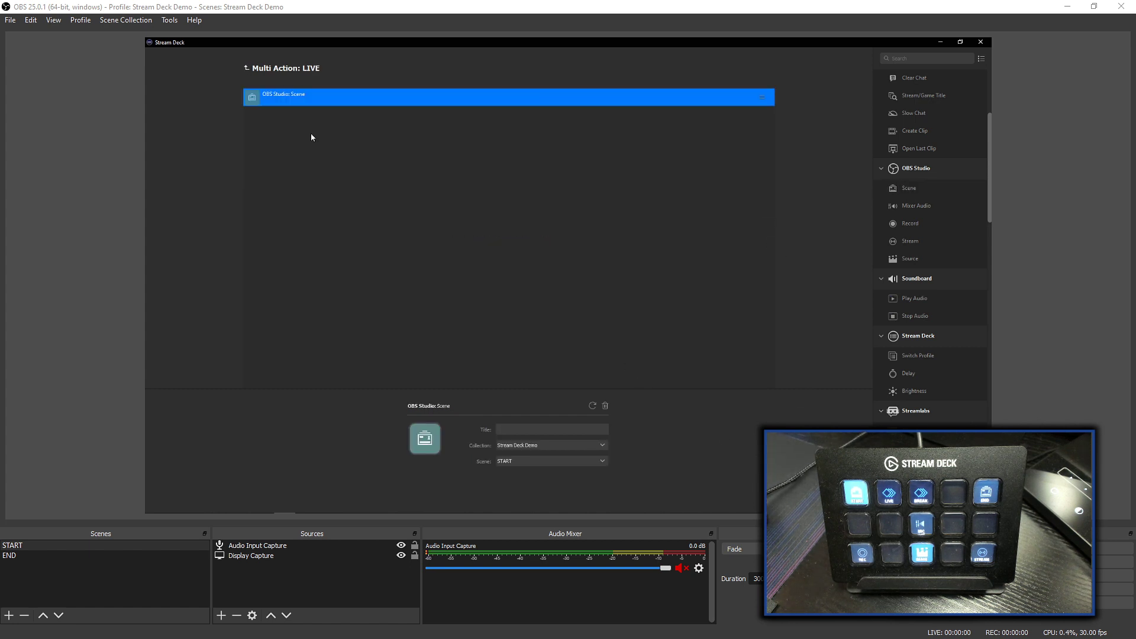
left_click(525, 427)
type("S")
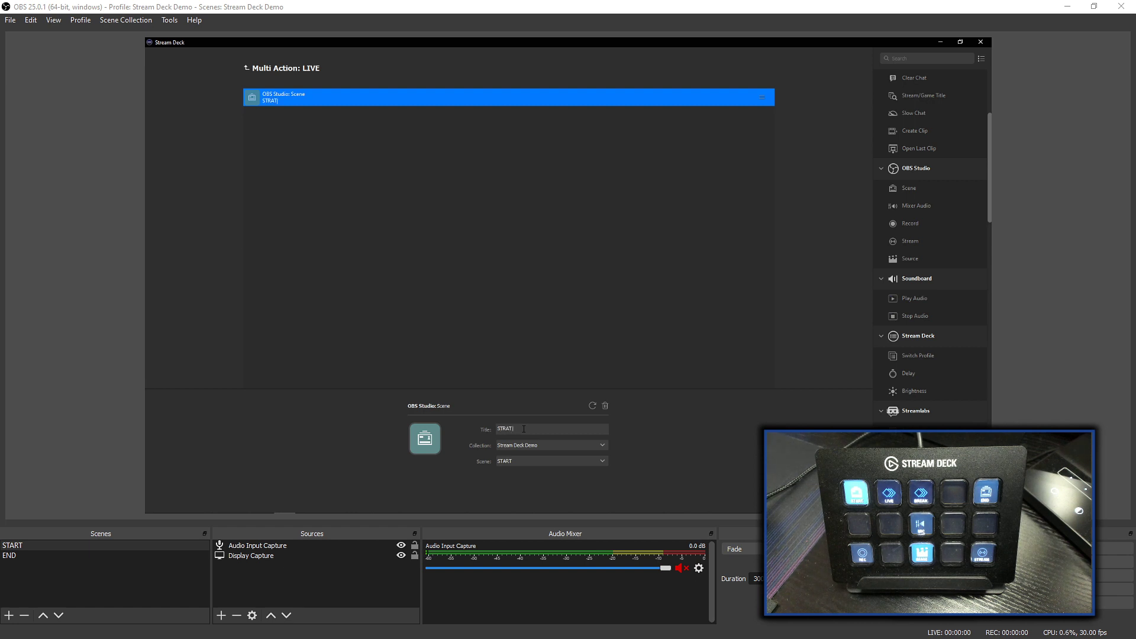
type("TART")
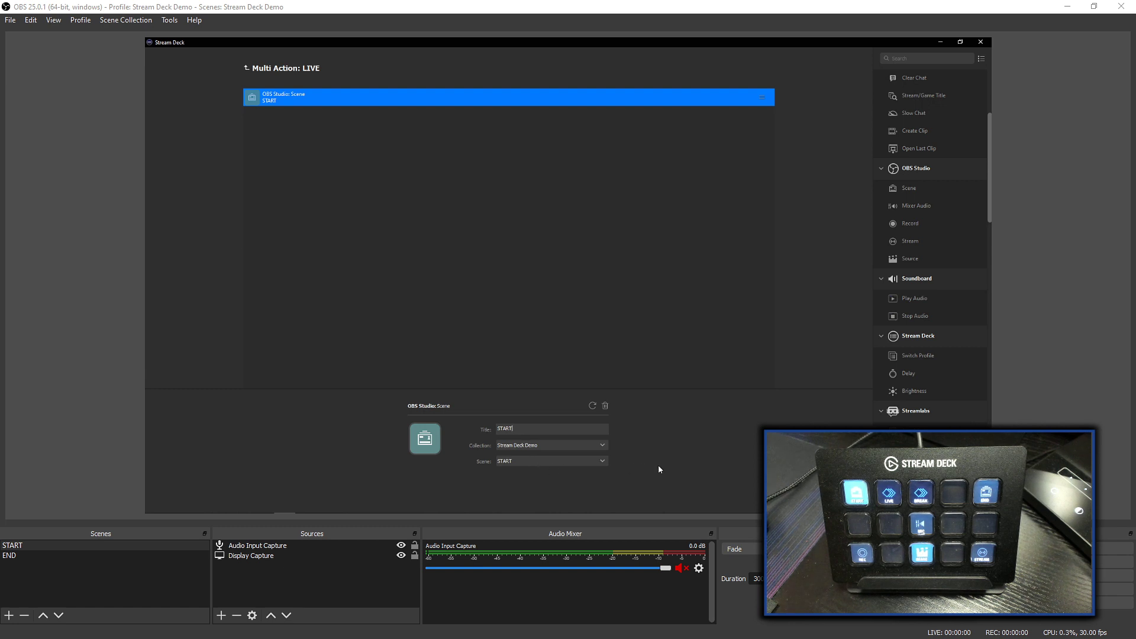
left_click_drag(901, 203, 303, 145)
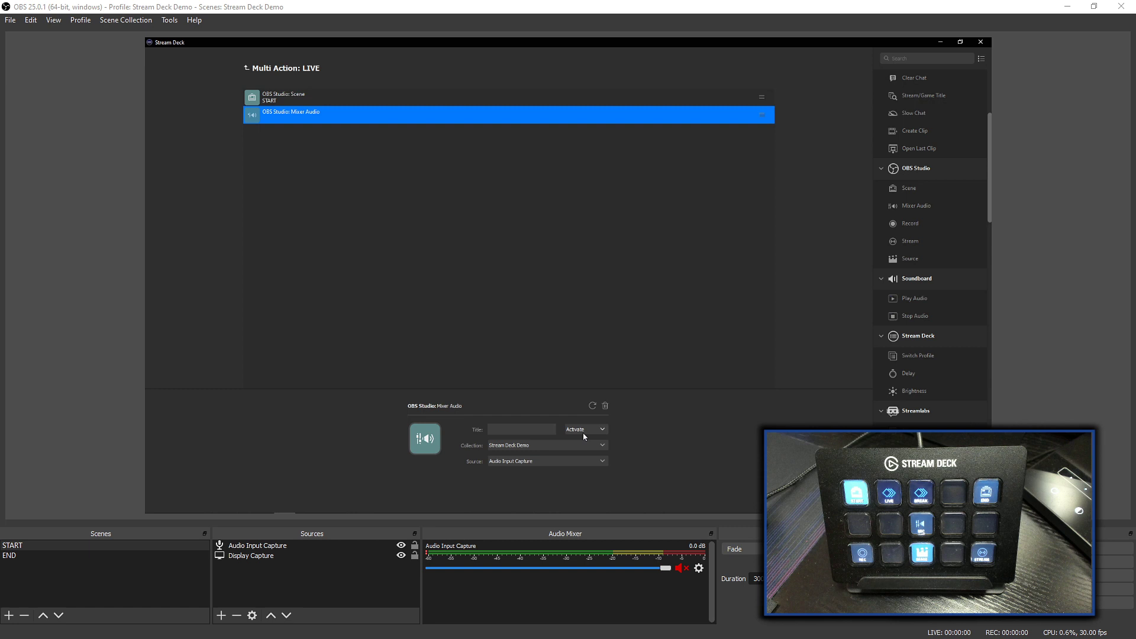
left_click(527, 426)
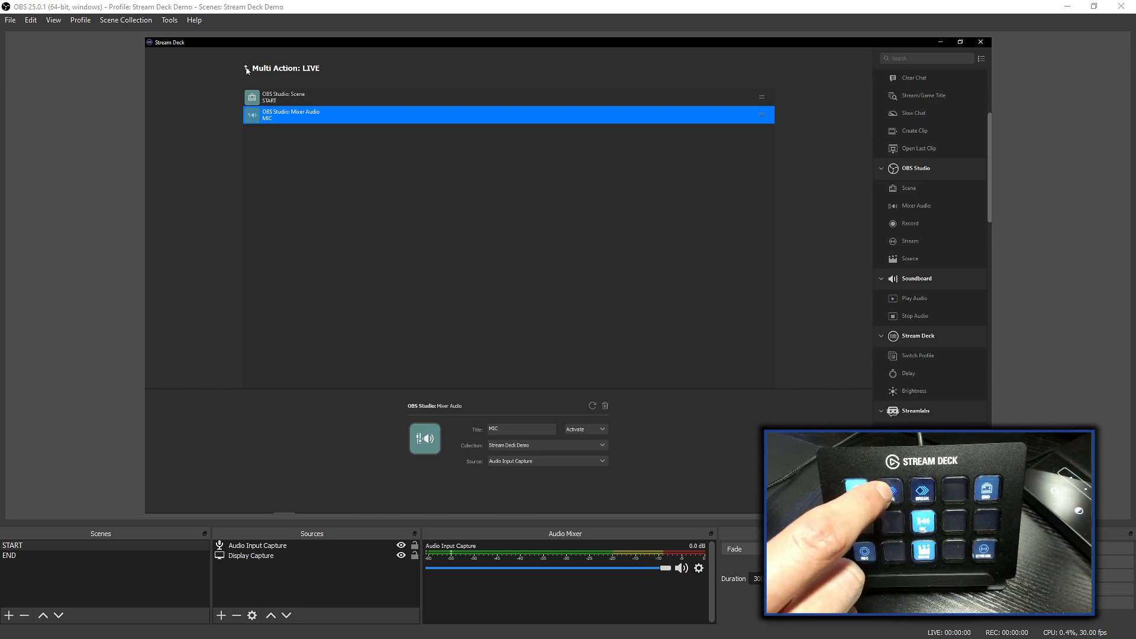
left_click(291, 103)
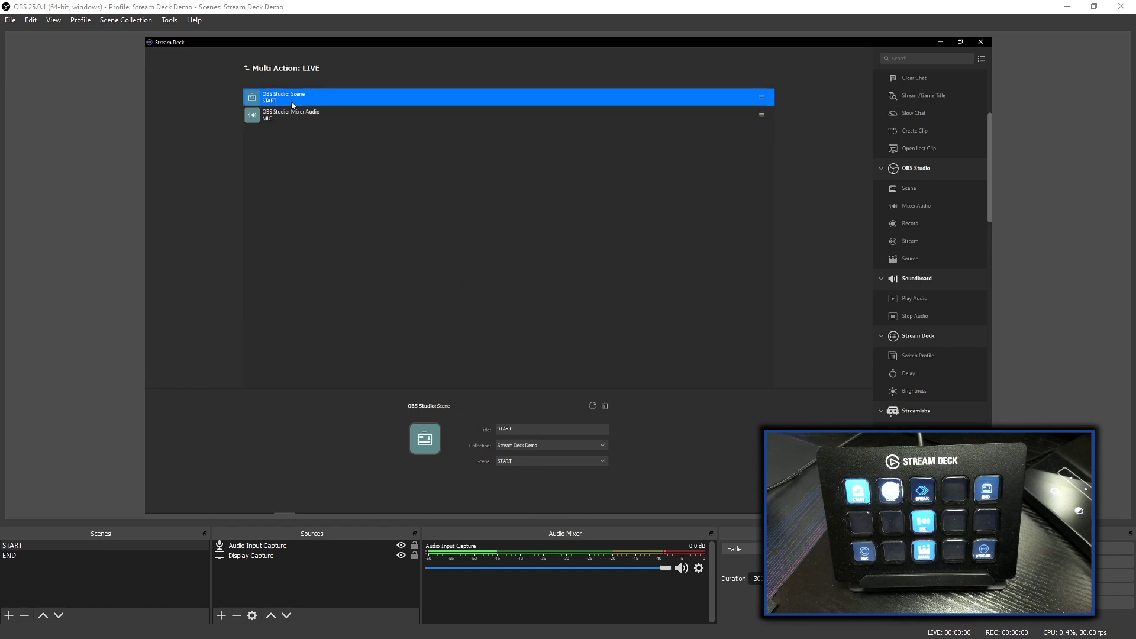
left_click(246, 71)
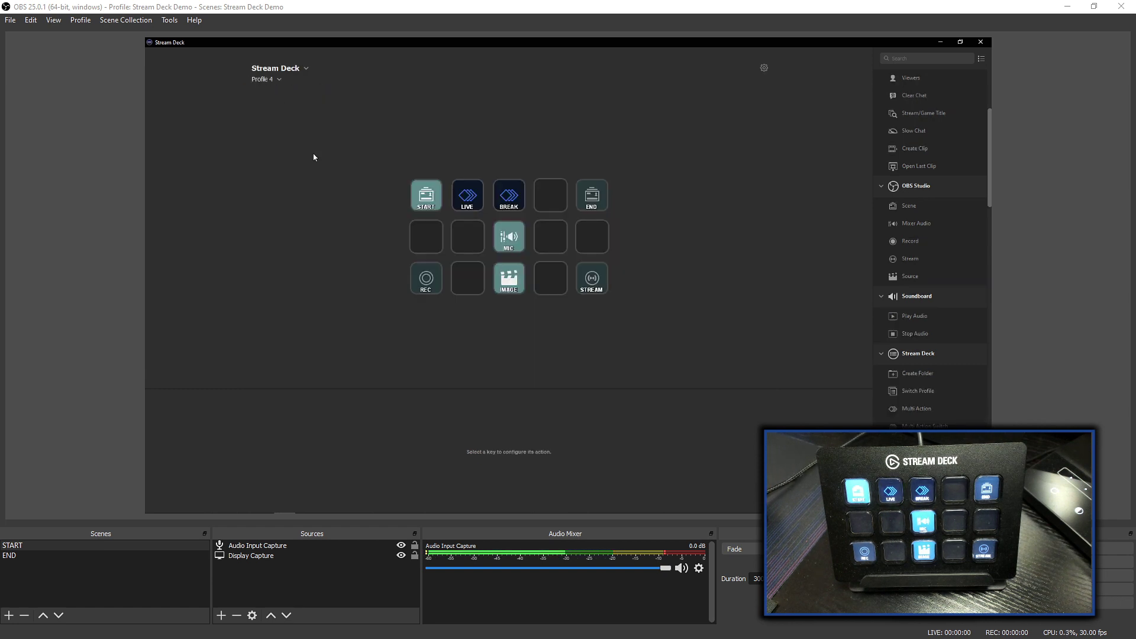